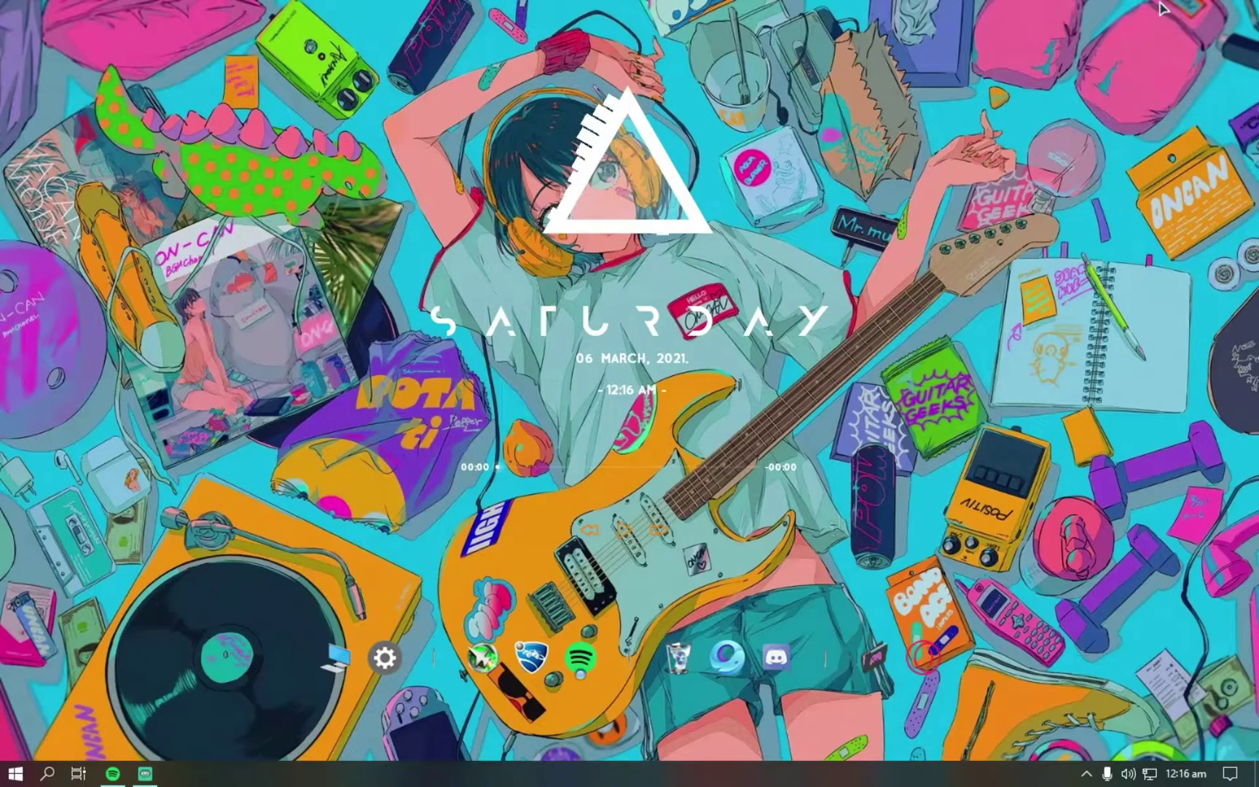
Go from the desktop to Display settings and its Advanced display settings (1440 × 900, 60 Hz).
right_click(1163, 10)
click(1186, 168)
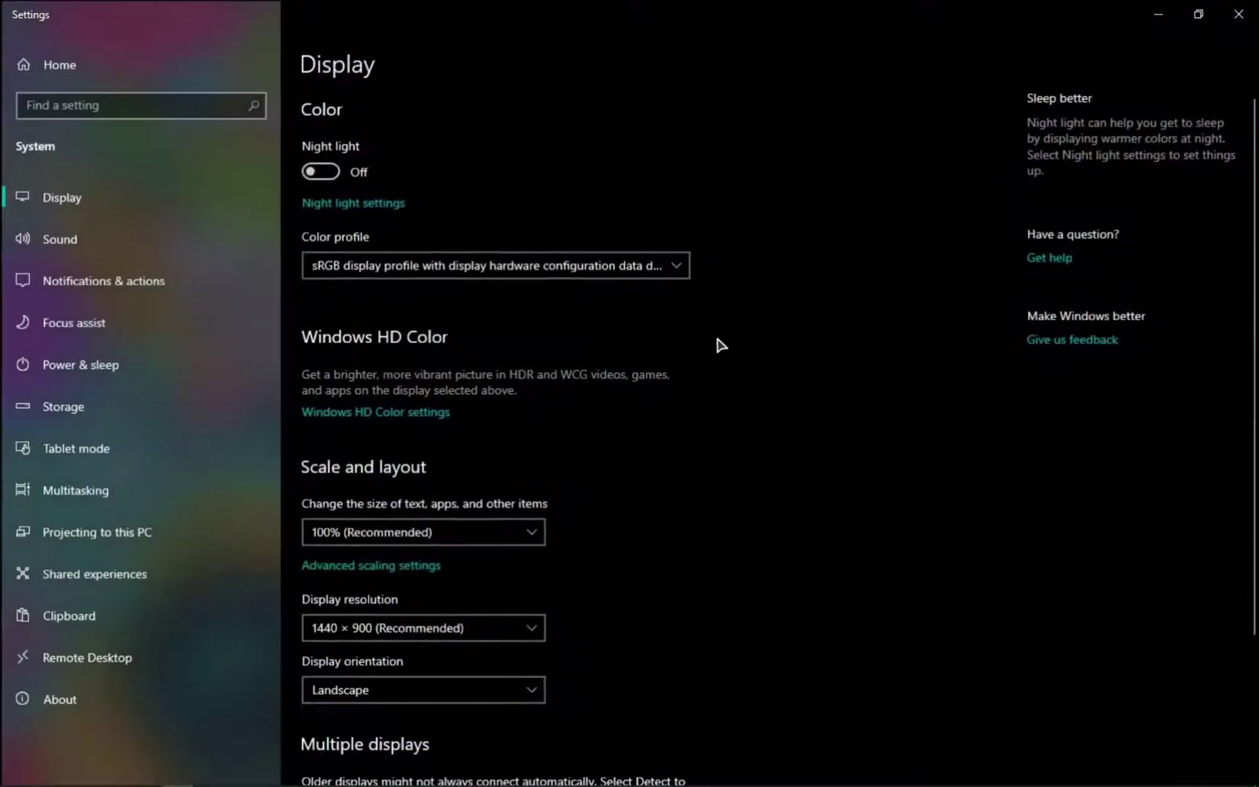
scroll(965, 590, down, 3)
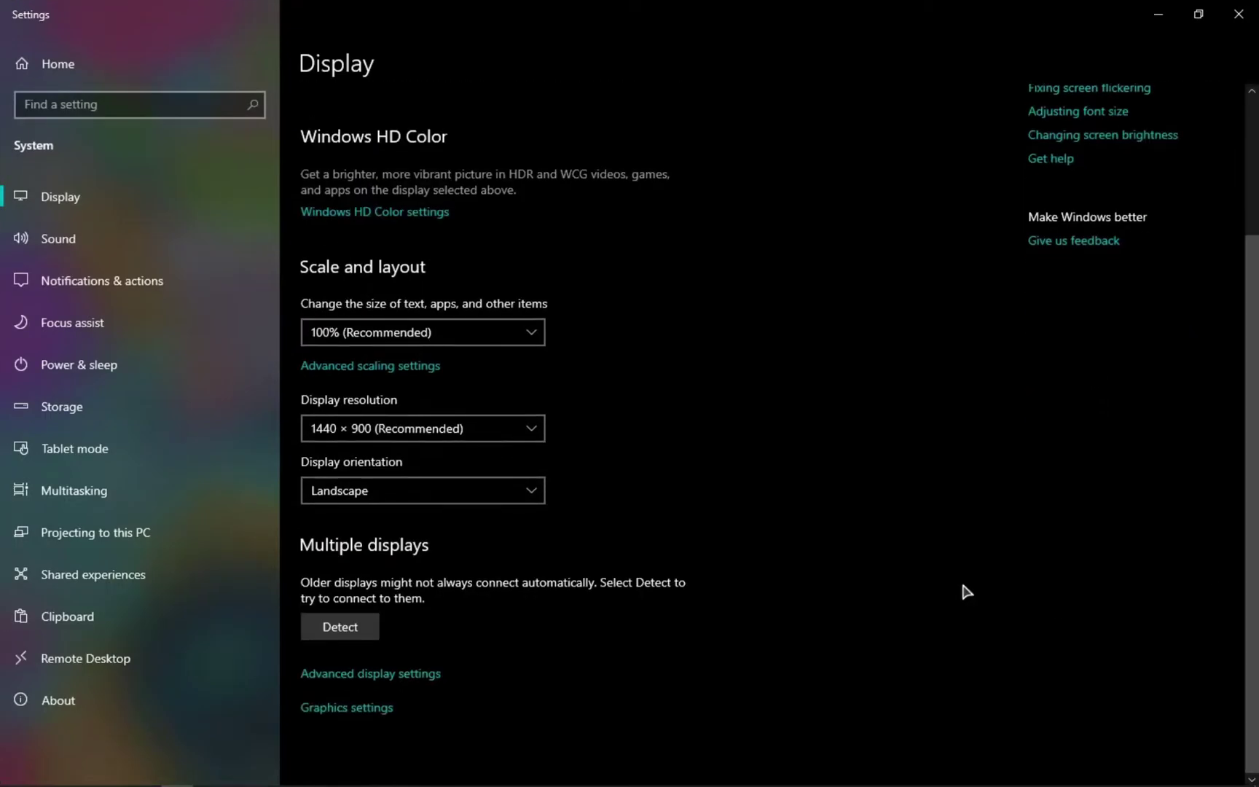
click(427, 673)
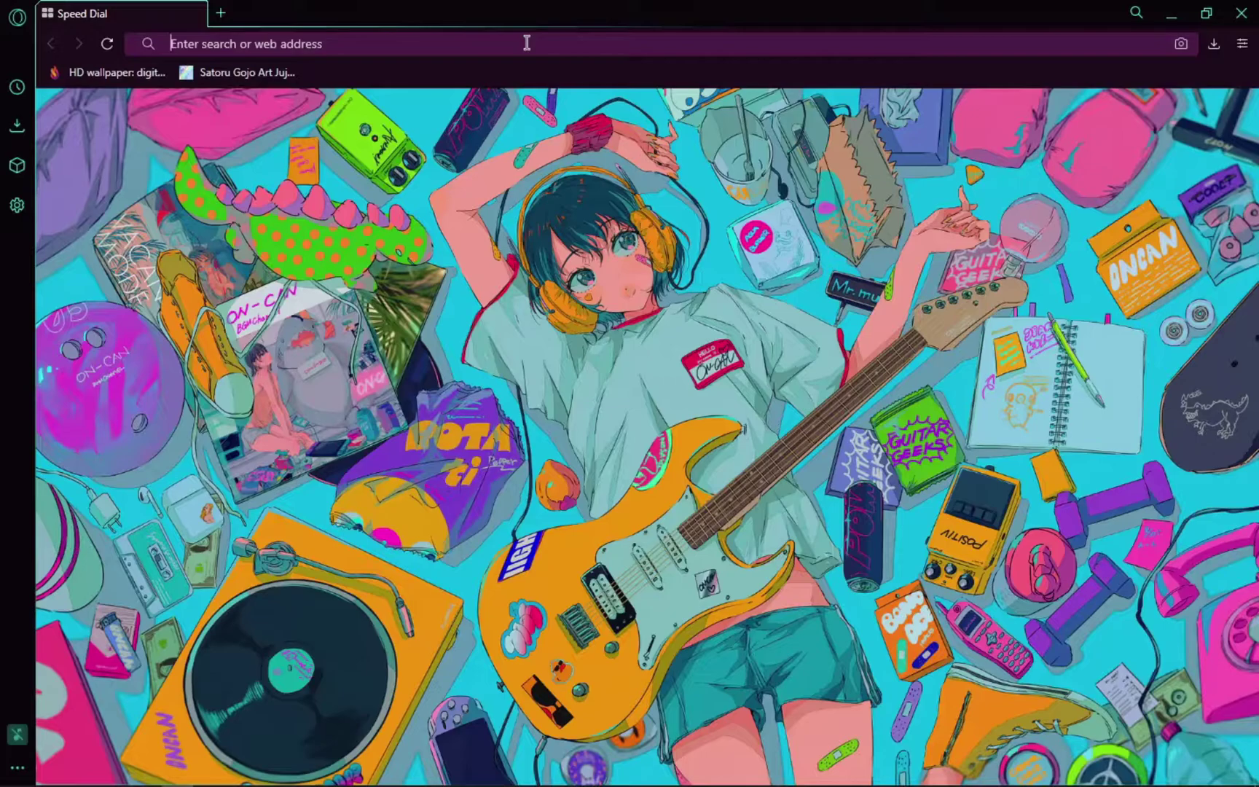
Search 'amd drivers', open amd.com/en/support and scroll to the Graphics product selector.
text(amd drivers)
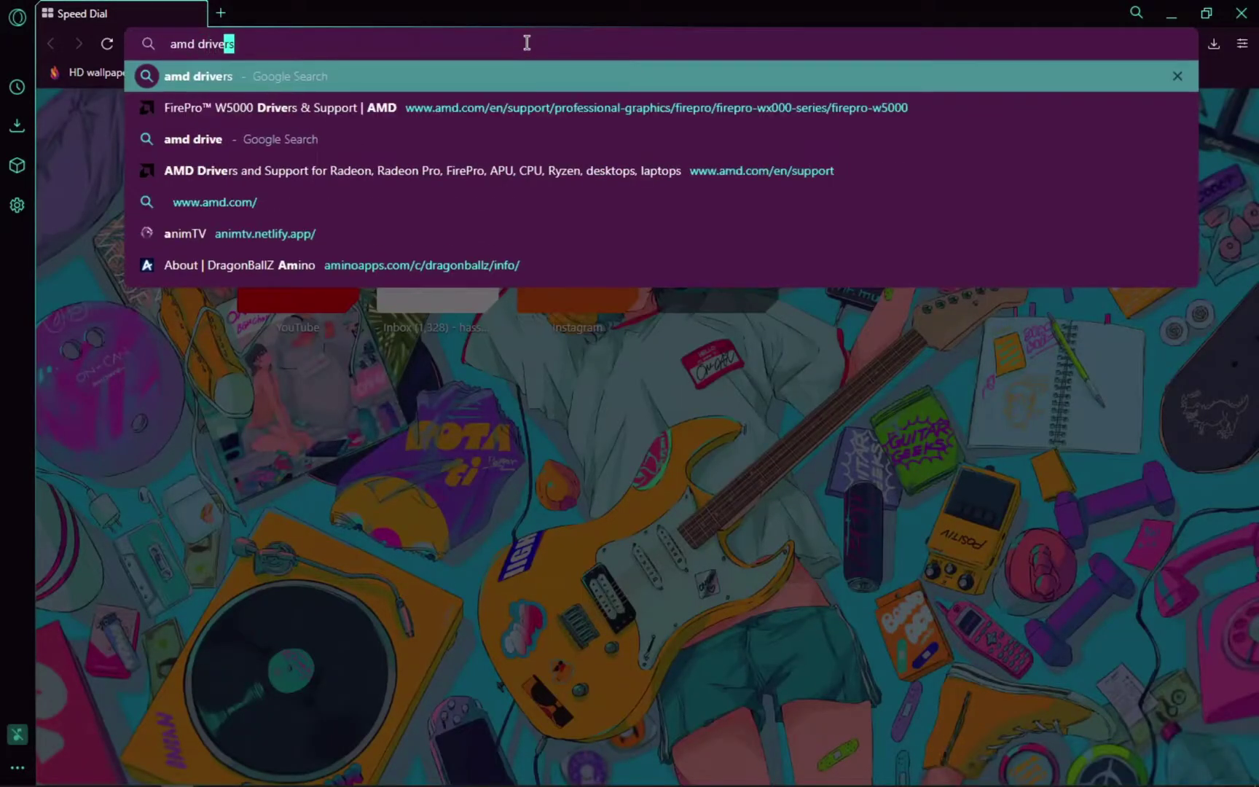
key(Return)
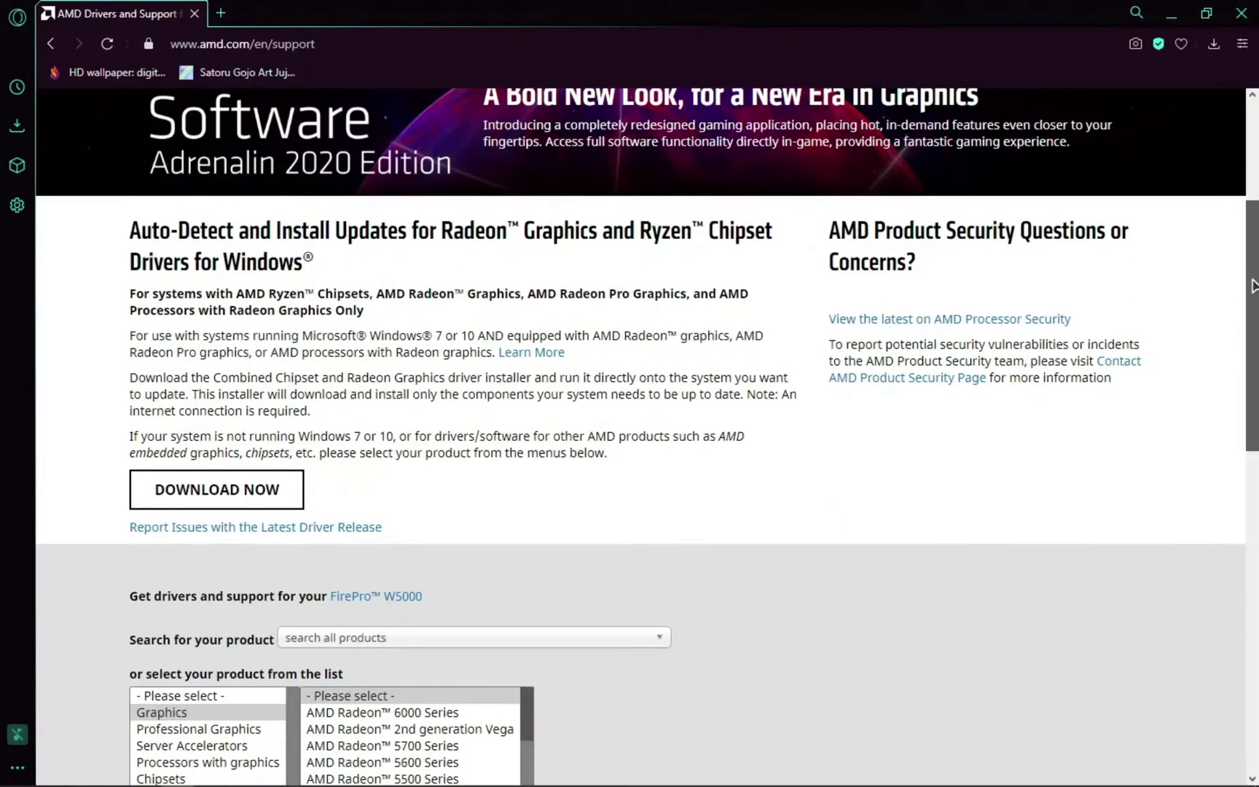
scroll(1251, 286, down, 3)
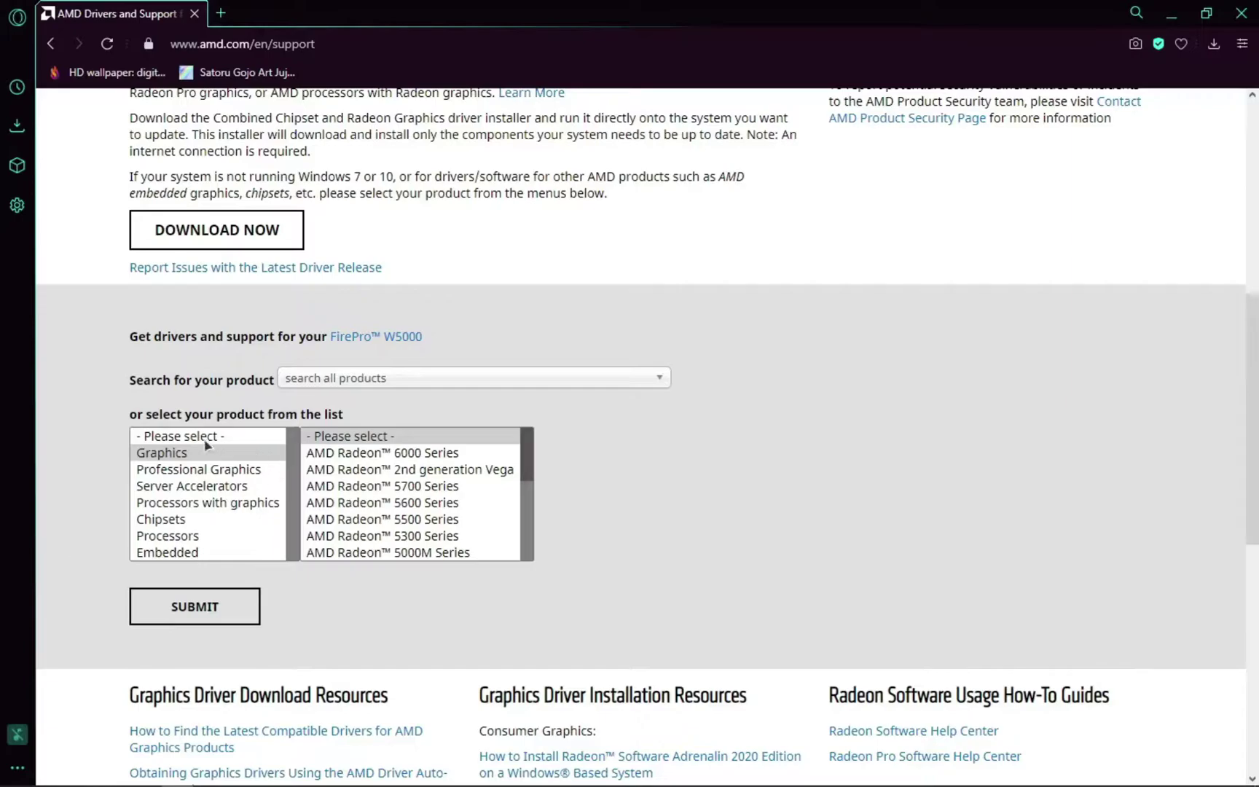
scroll(1238, 467, up, 6)
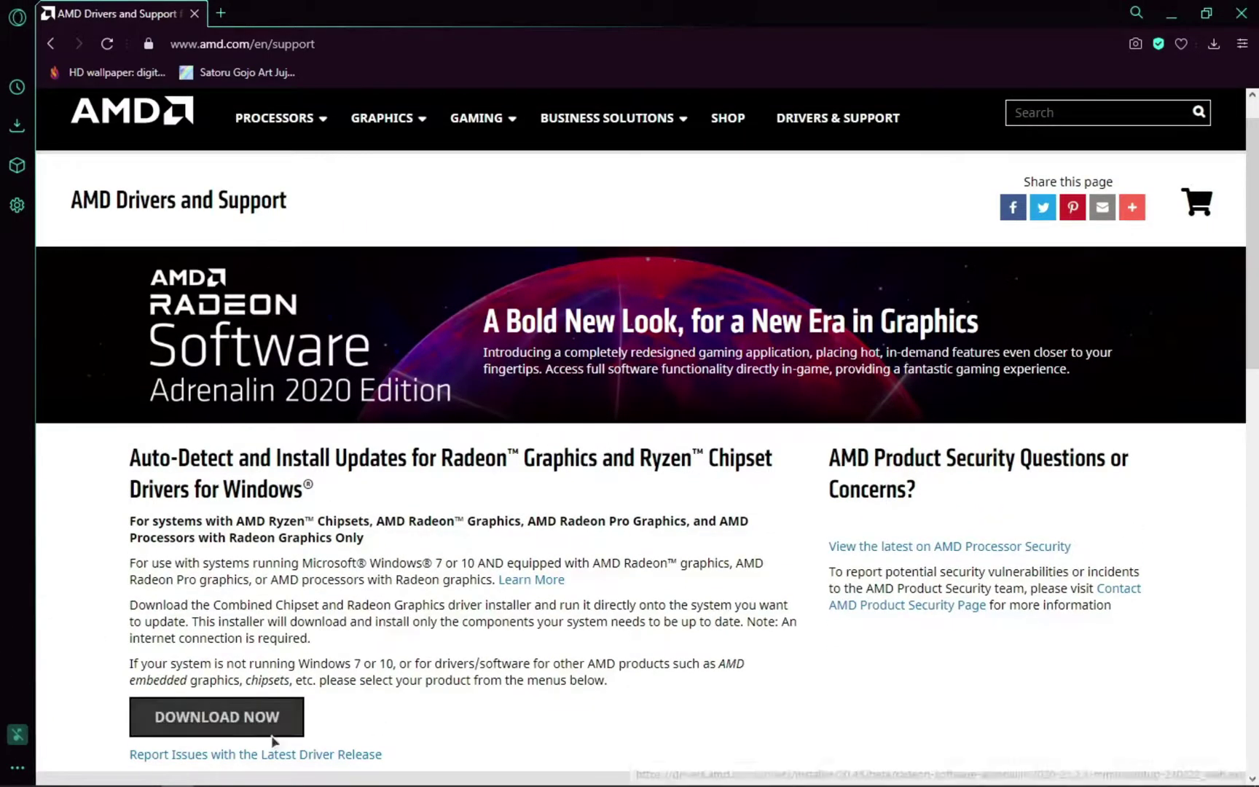
click(222, 721)
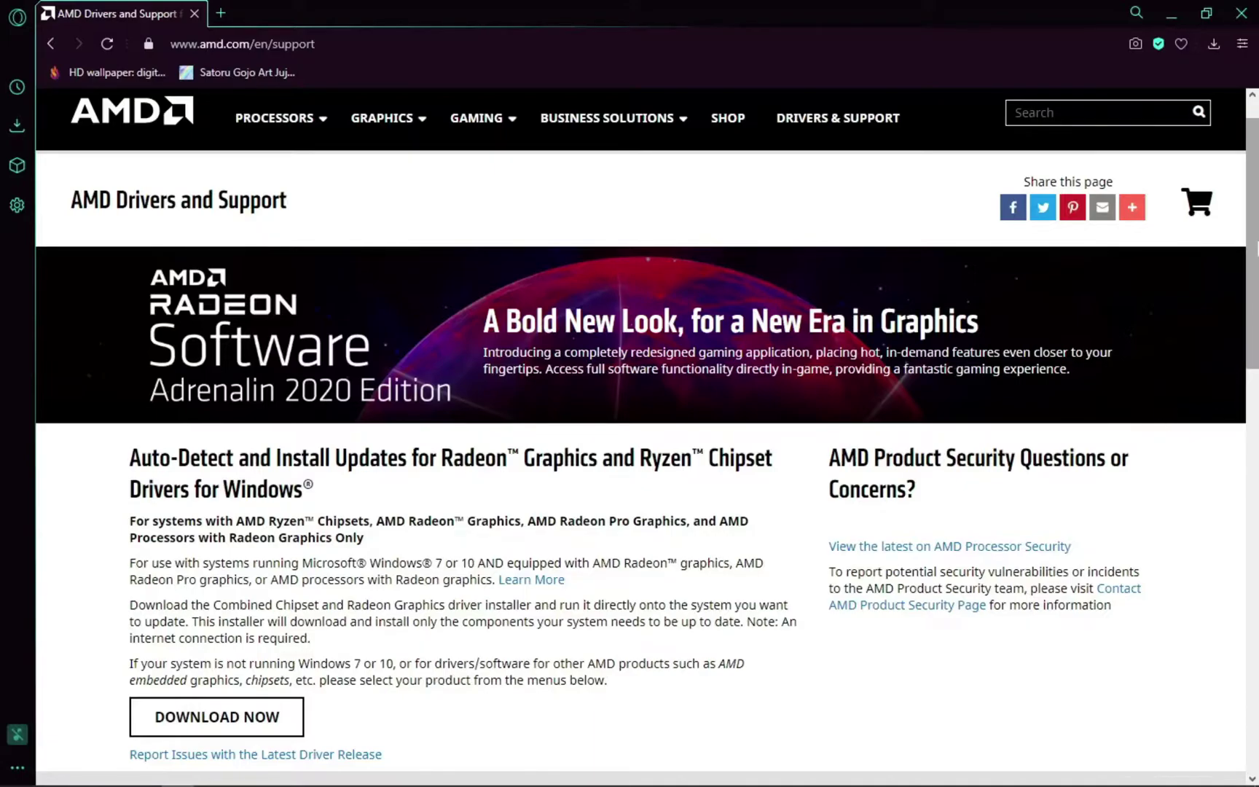
scroll(1227, 386, down, 6)
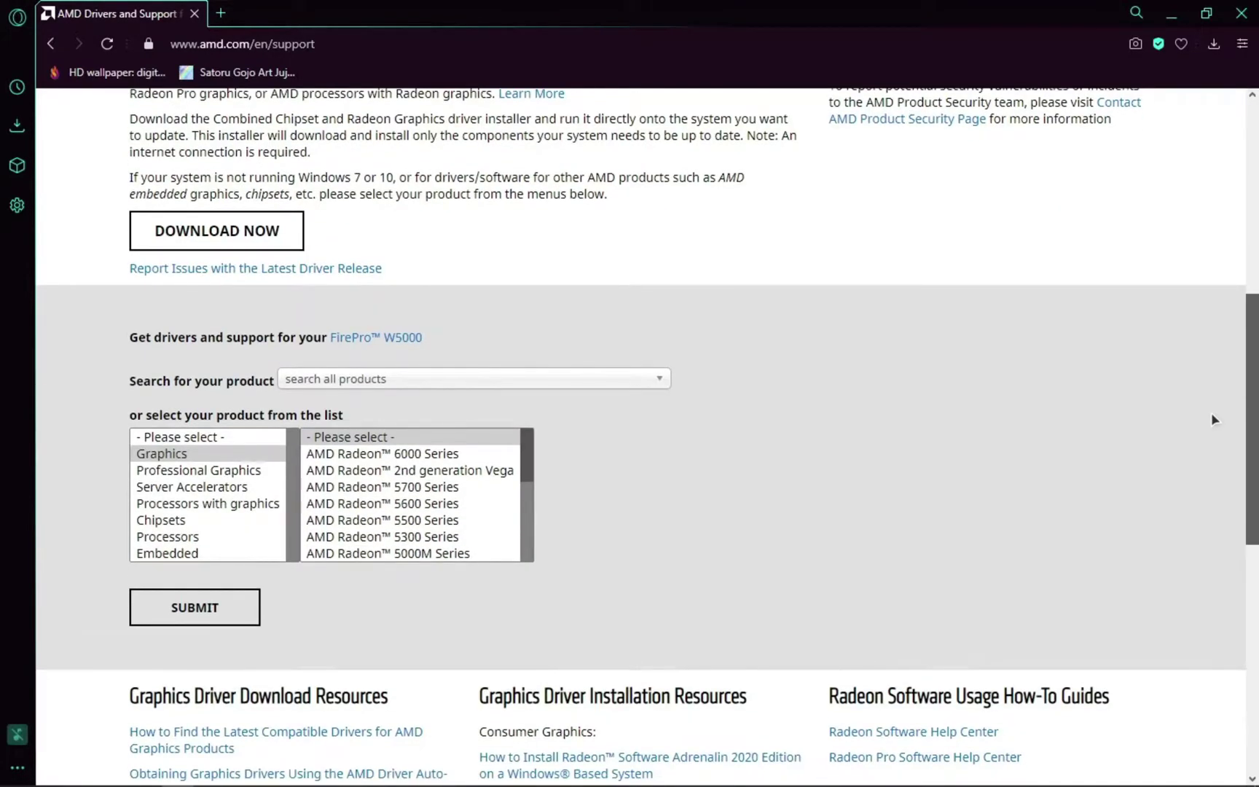
scroll(1210, 412, down, 1)
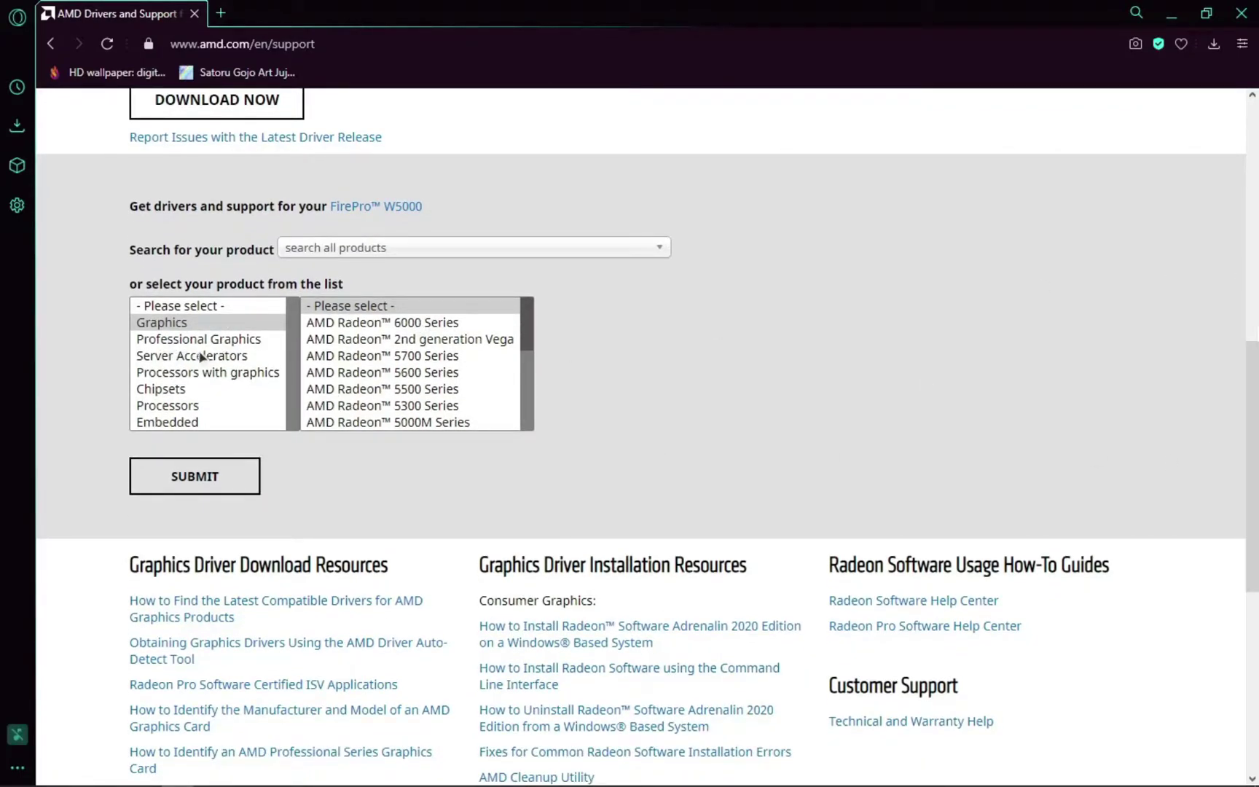
Choose Professional Graphics > FirePro > FirePro Wx000 Series > FirePro W5000 and submit.
click(165, 339)
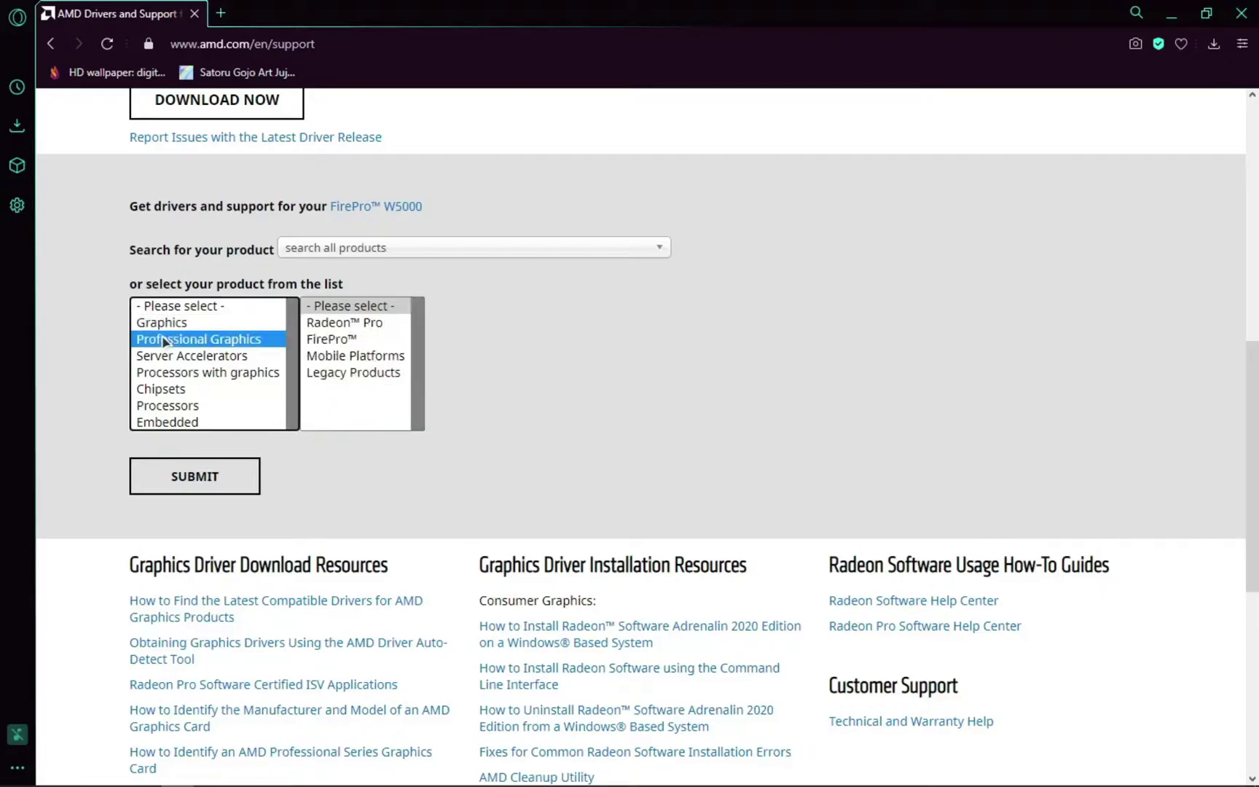
click(330, 341)
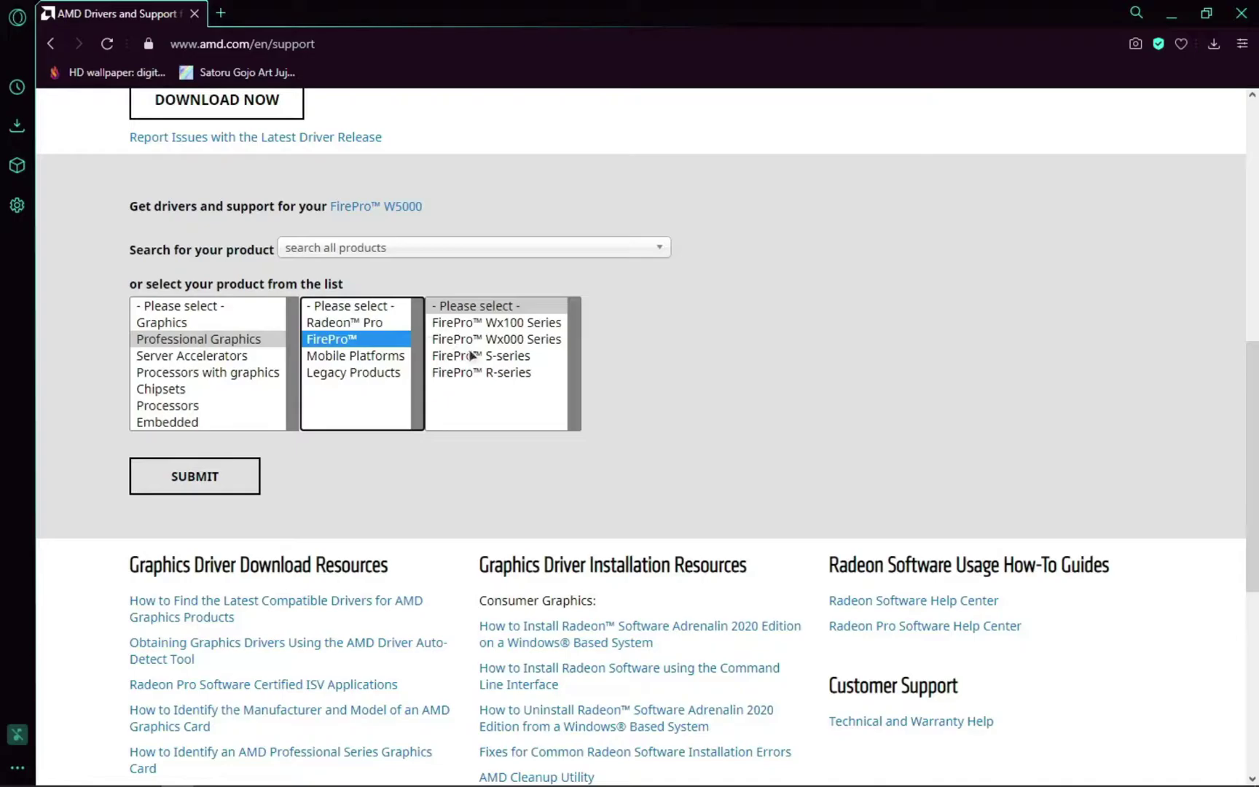
click(458, 342)
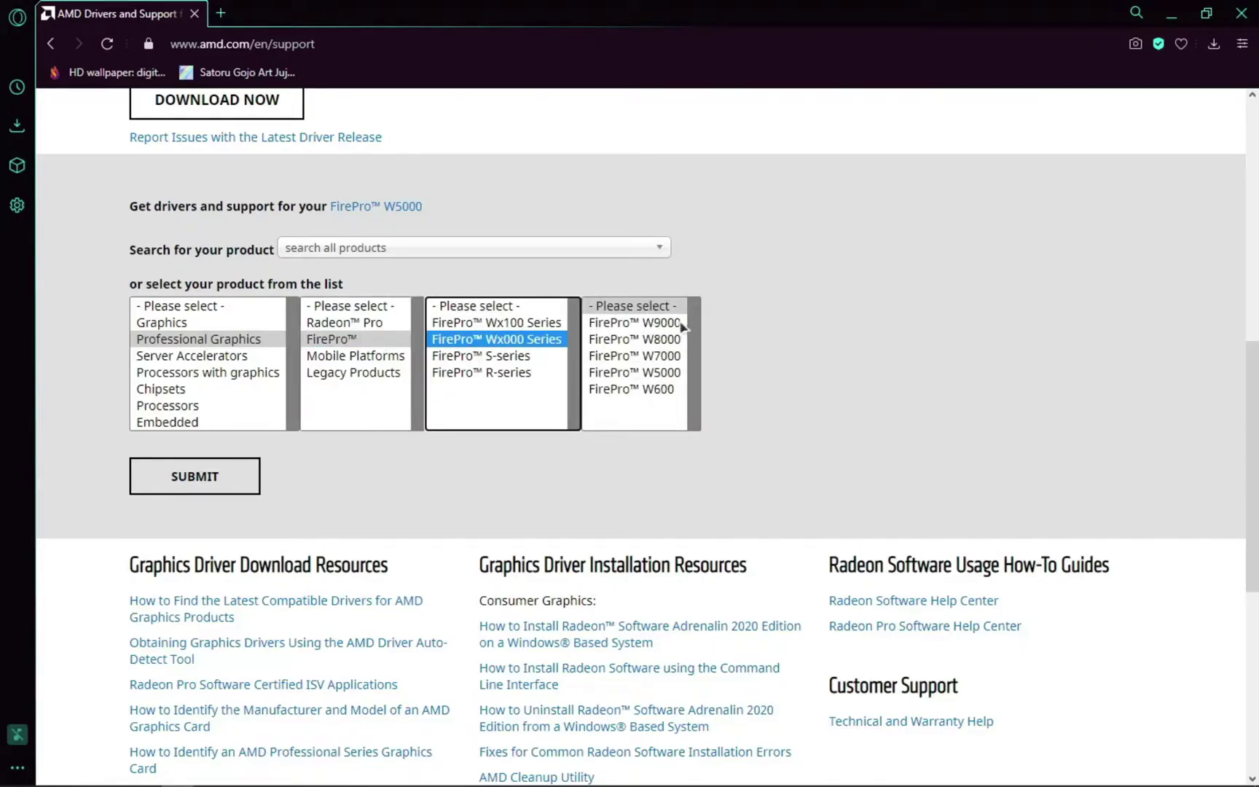
click(529, 324)
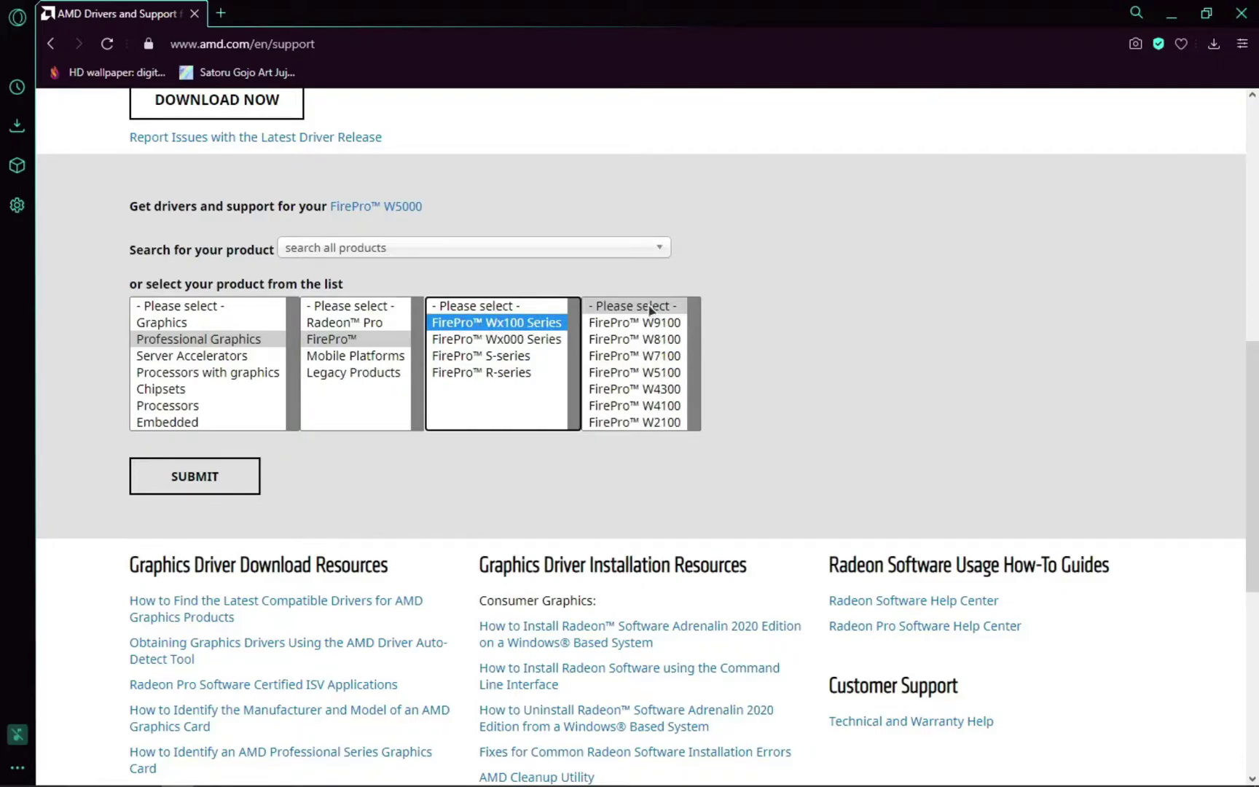
click(526, 342)
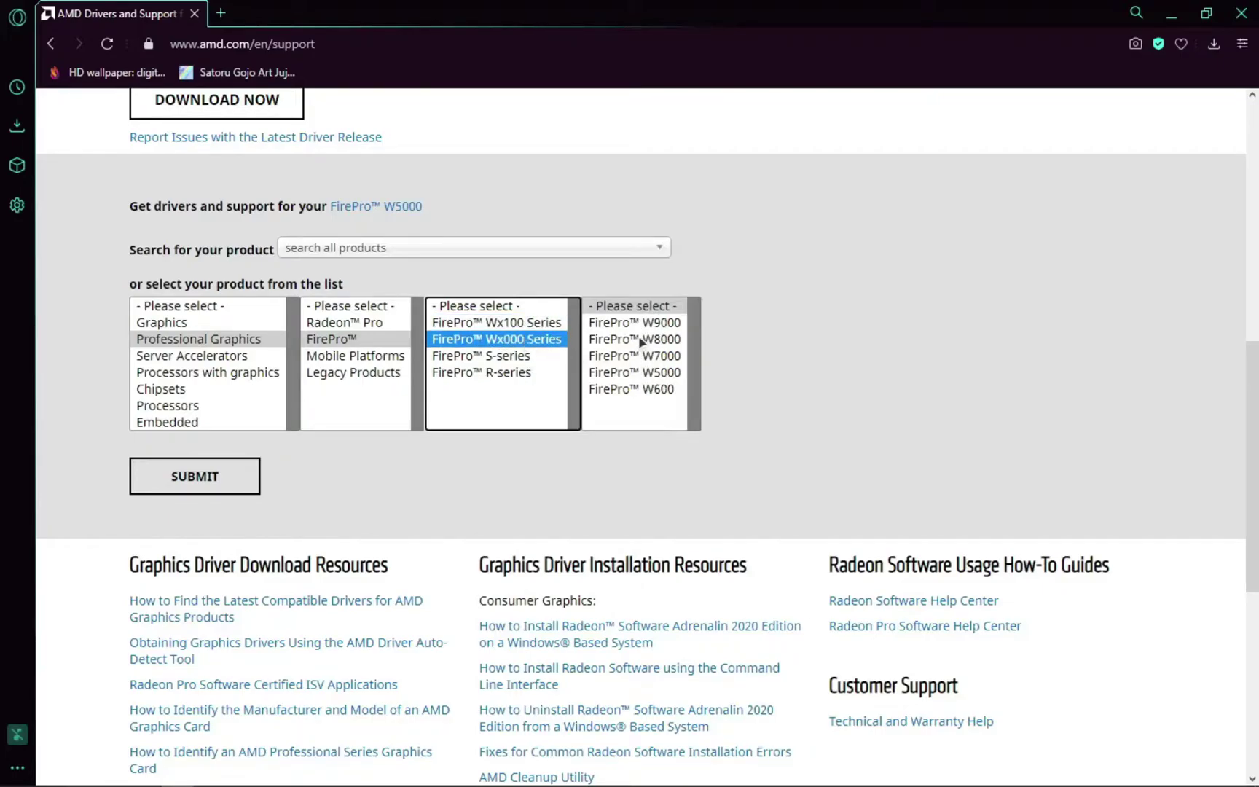
click(664, 373)
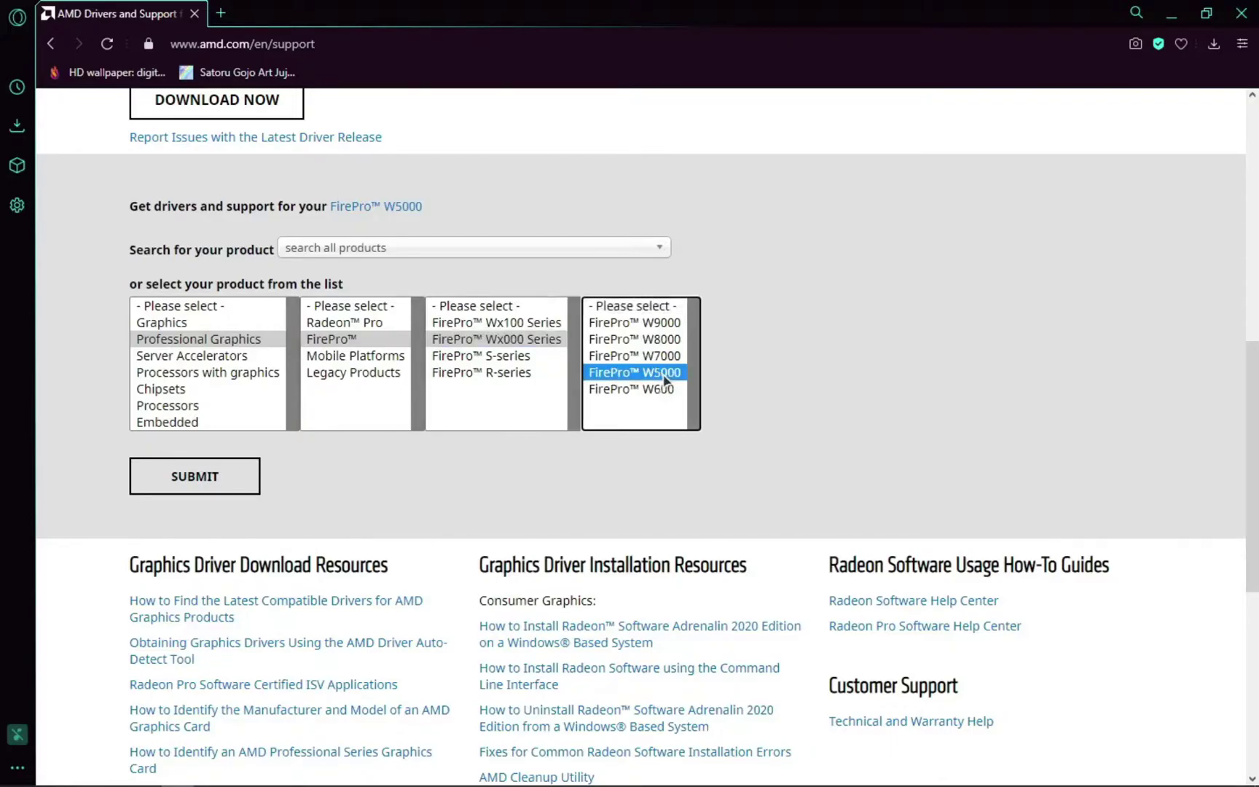
click(235, 482)
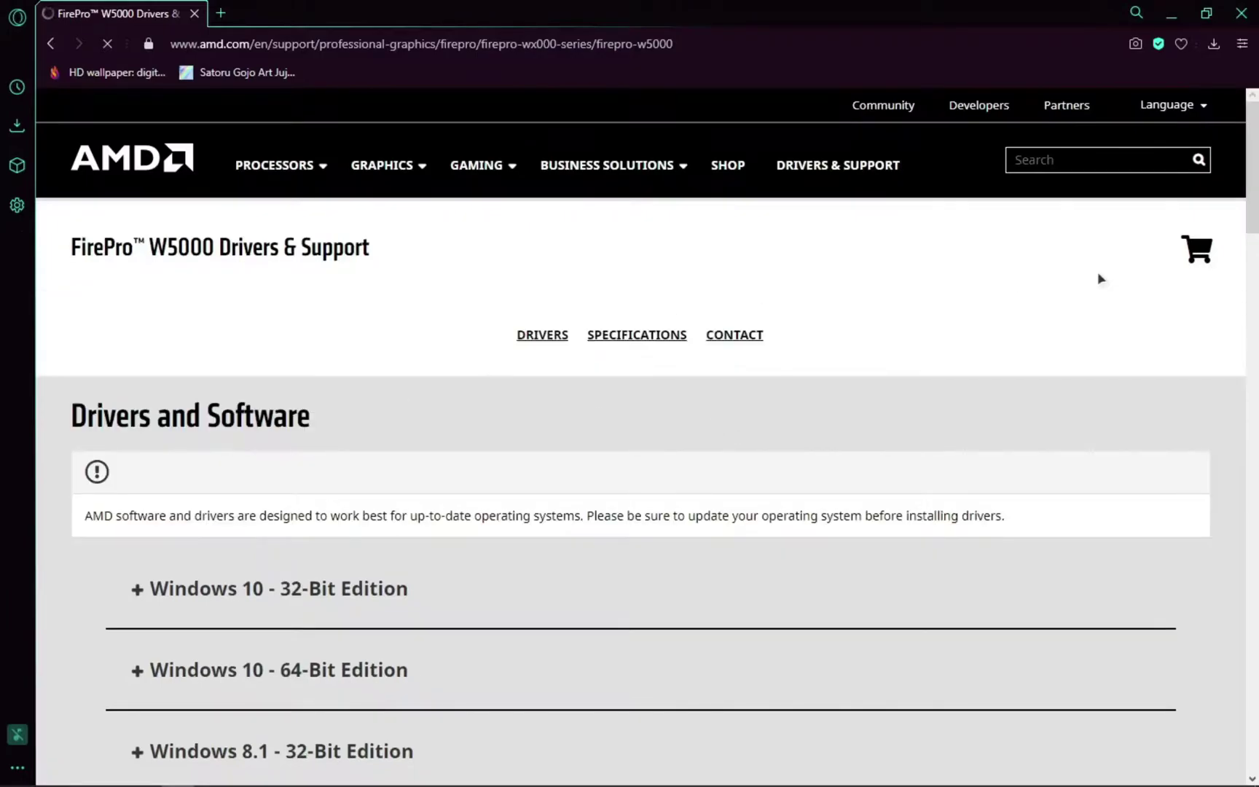
Expand the Windows 10 - 64-Bit Edition driver listing.
scroll(1098, 276, down, 2)
scroll(641, 437, down, 9)
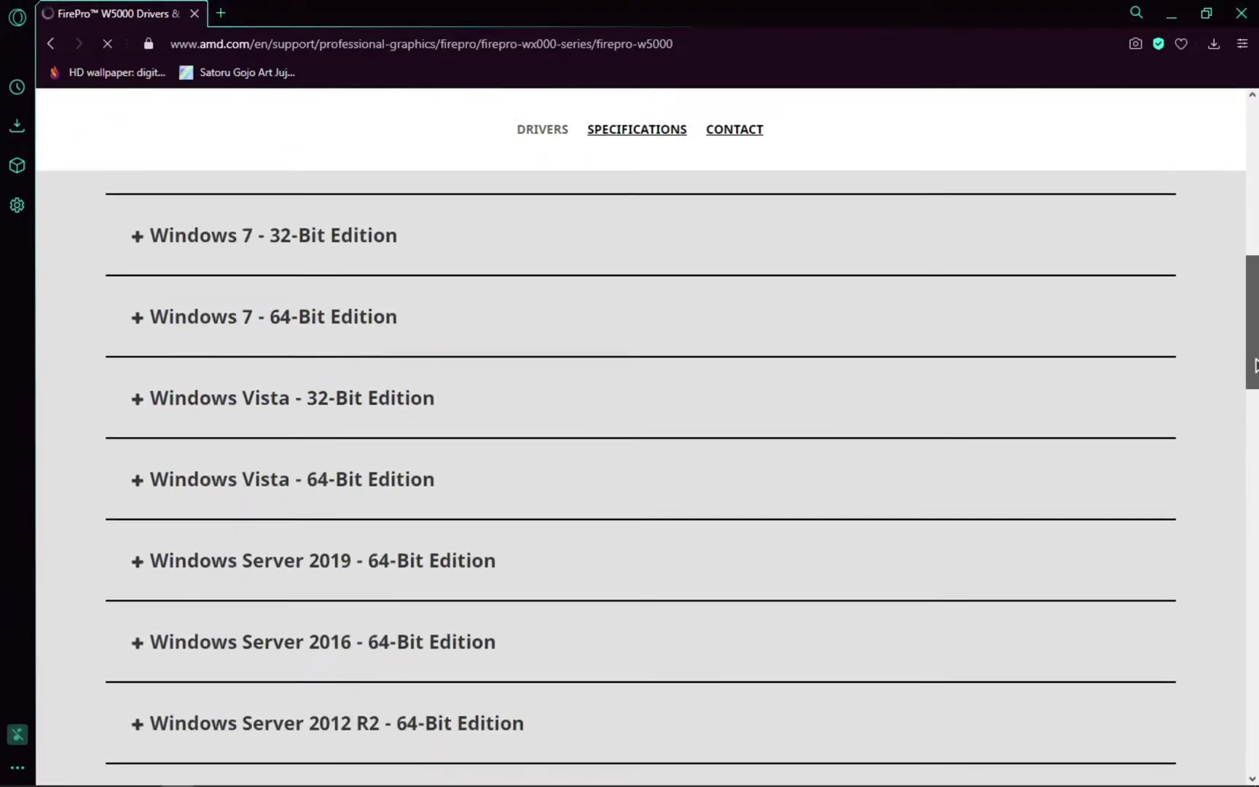
scroll(641, 437, up, 9)
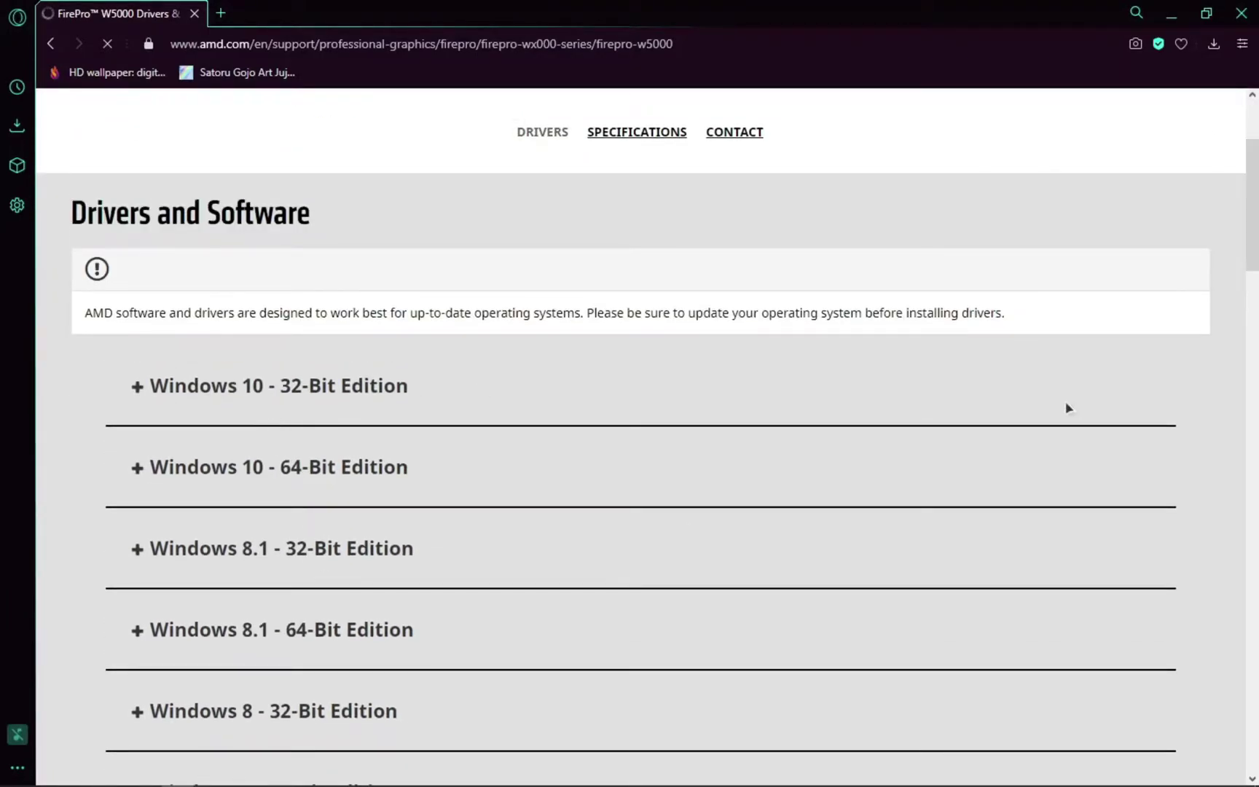
scroll(534, 364, down, 2)
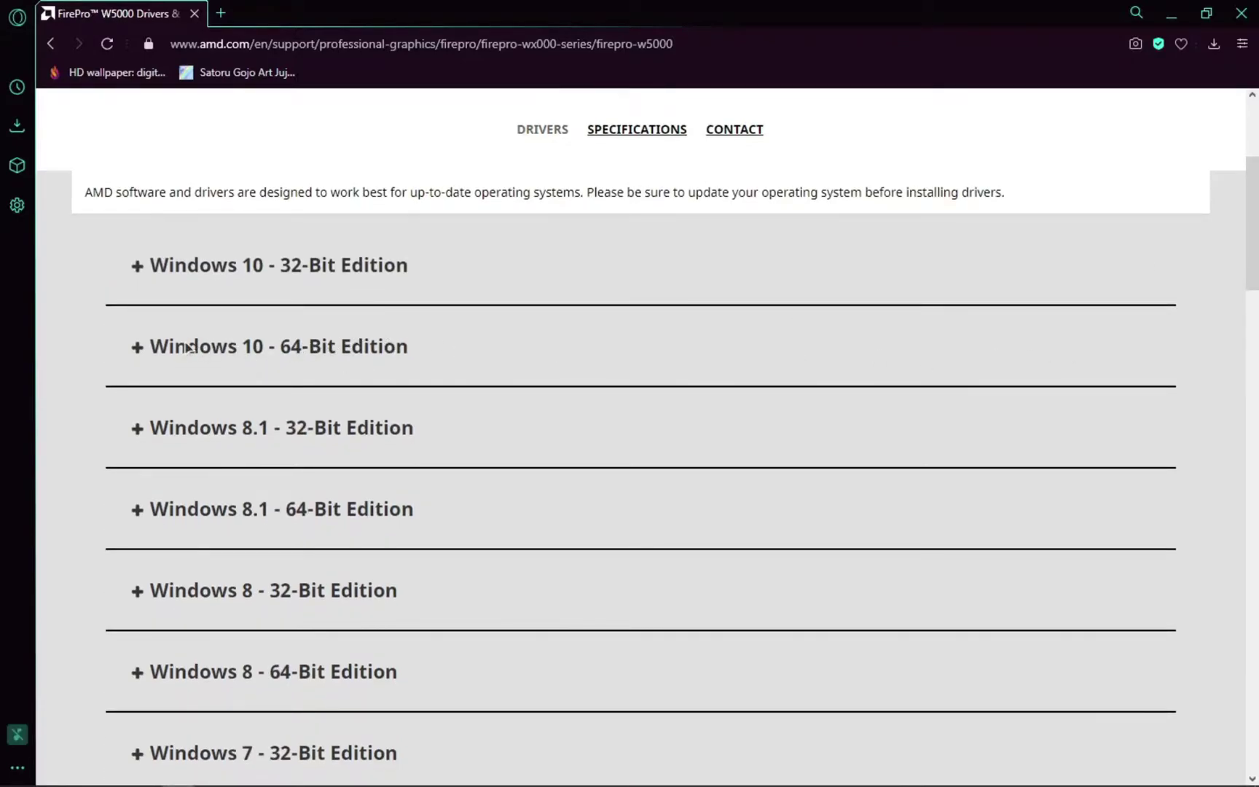
click(245, 353)
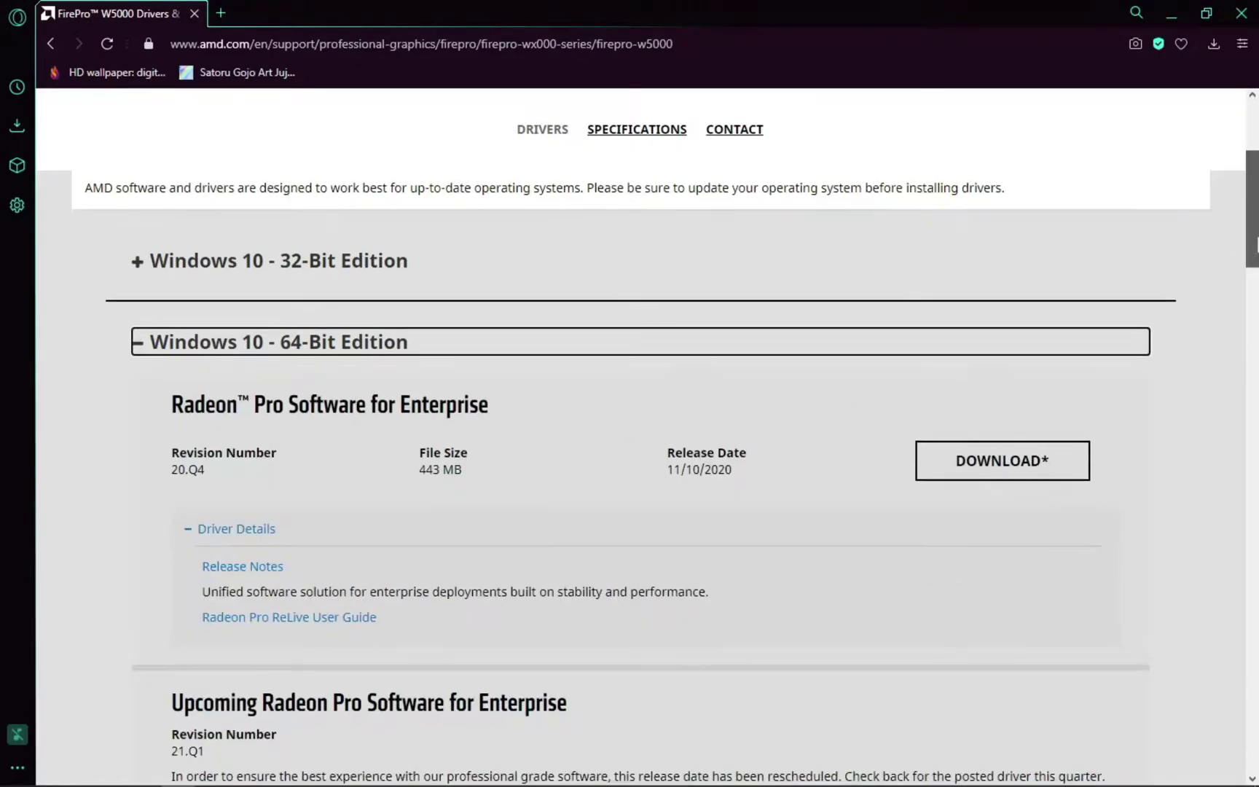
Start saving Radeon Pro Software for Enterprise 20.Q4 to Downloads, then cancel the download.
scroll(907, 332, down, 2)
click(963, 327)
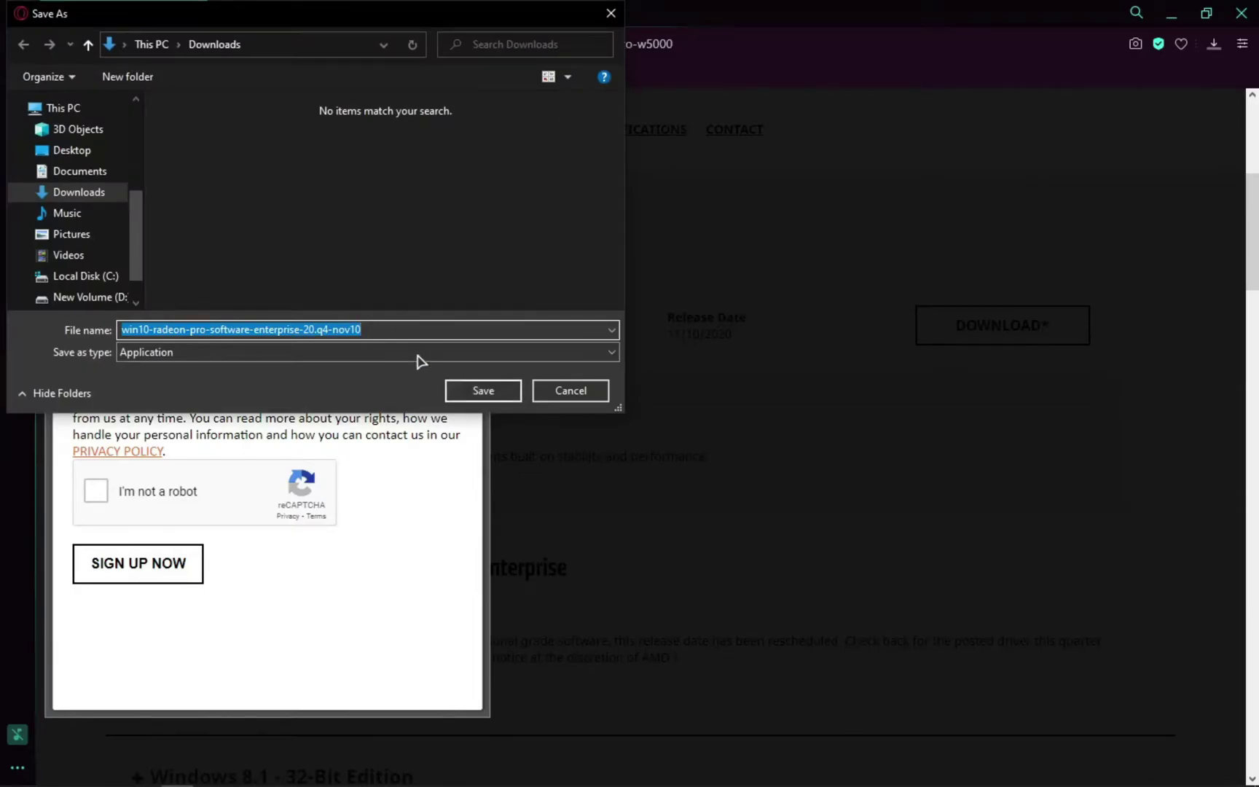
click(478, 390)
click(468, 128)
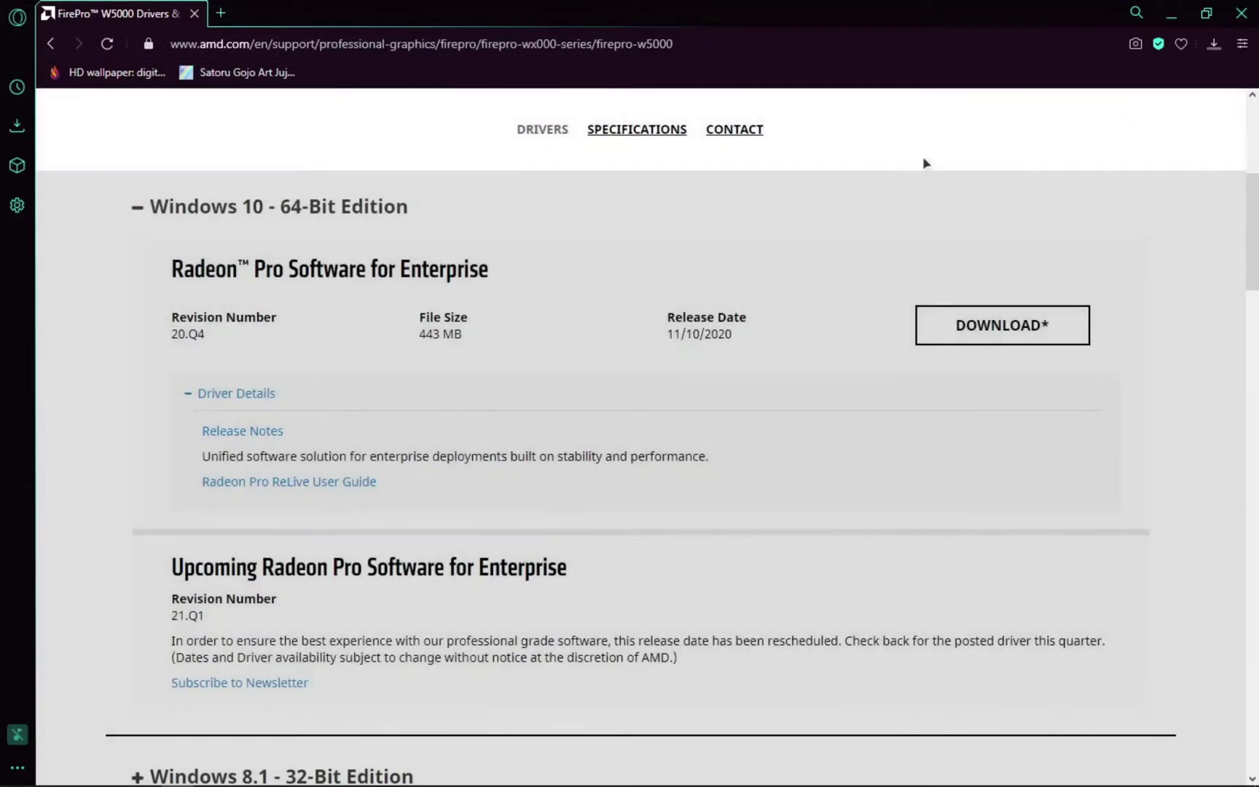
click(1214, 44)
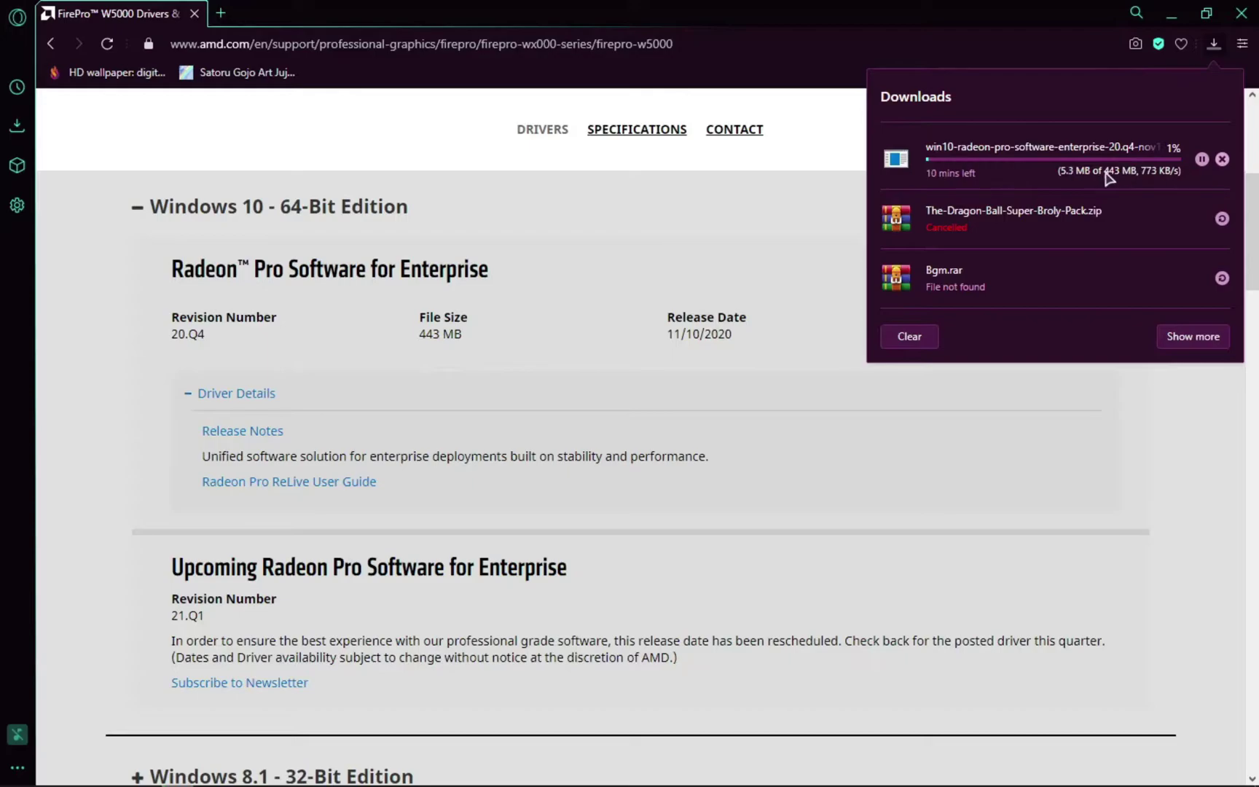
click(1221, 158)
Open File Explorer at D:\Programs\Firepro W5000 Driver.
click(15, 773)
click(452, 733)
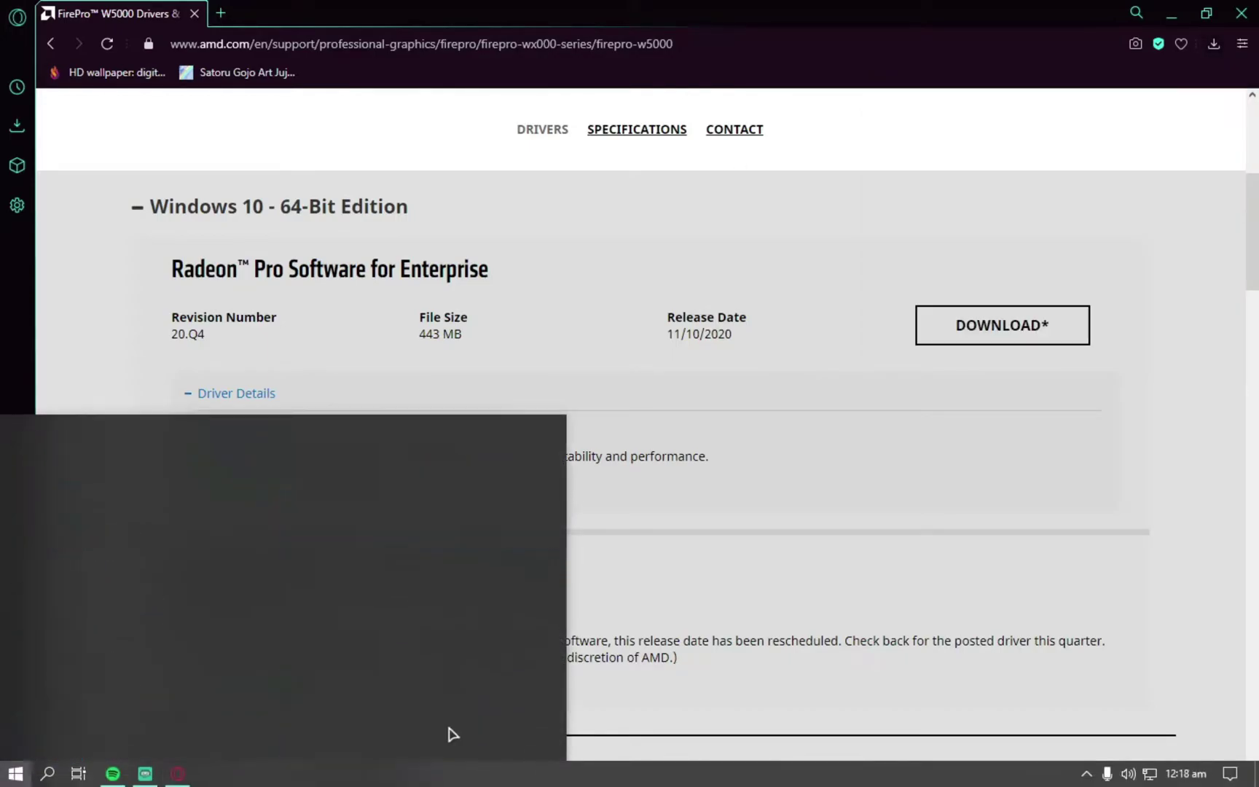
double_click(531, 271)
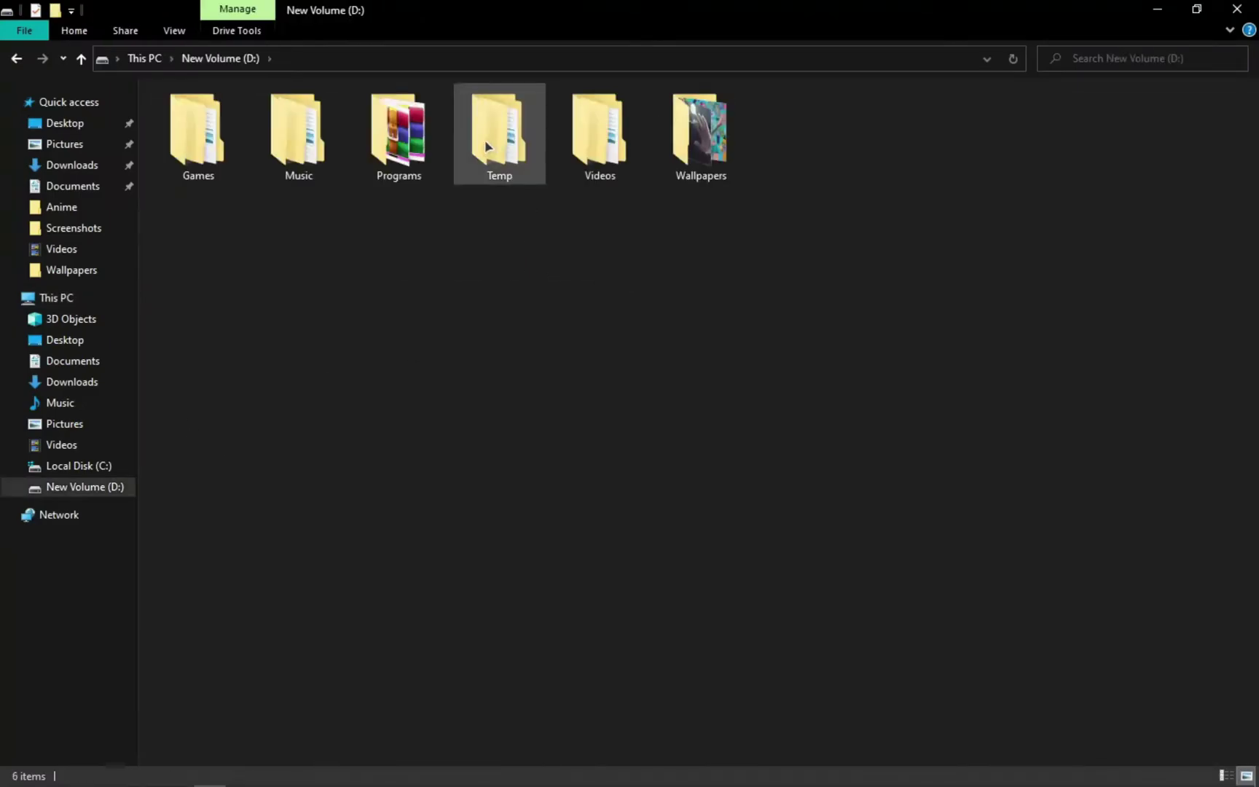
double_click(399, 139)
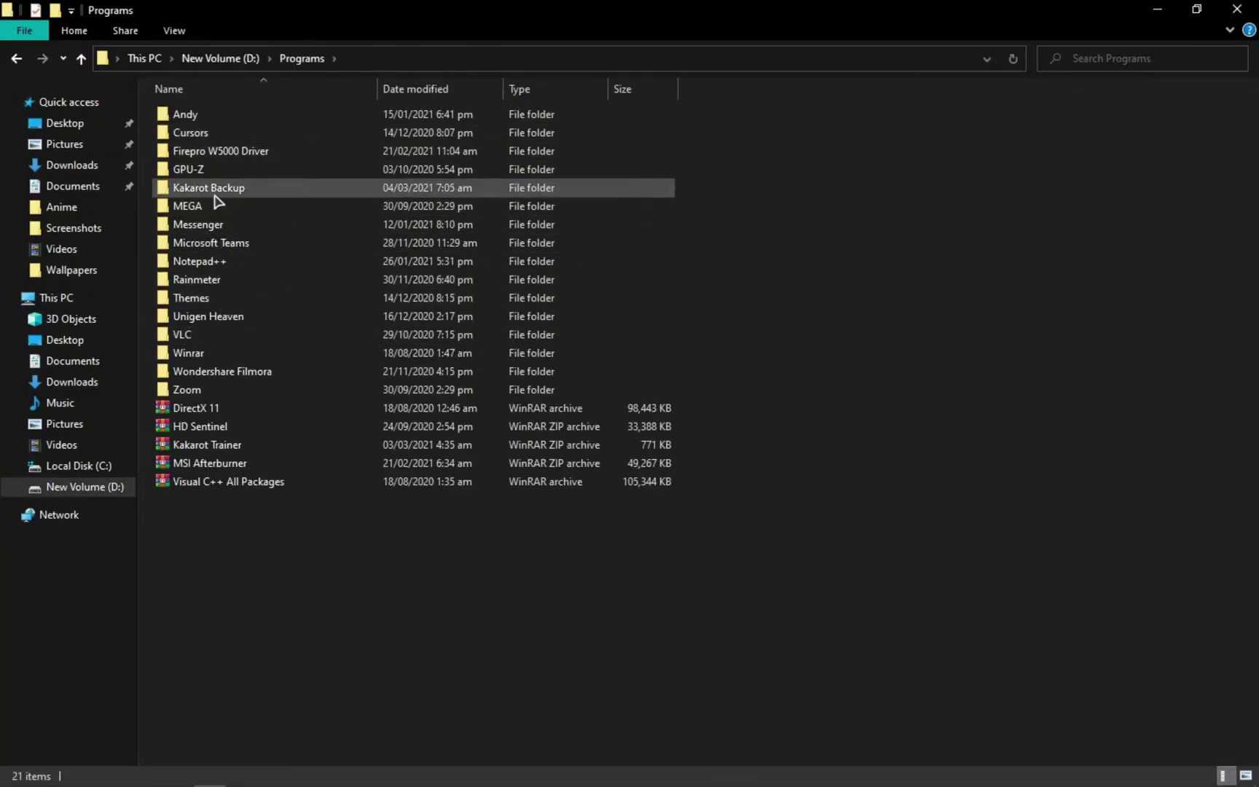
double_click(216, 153)
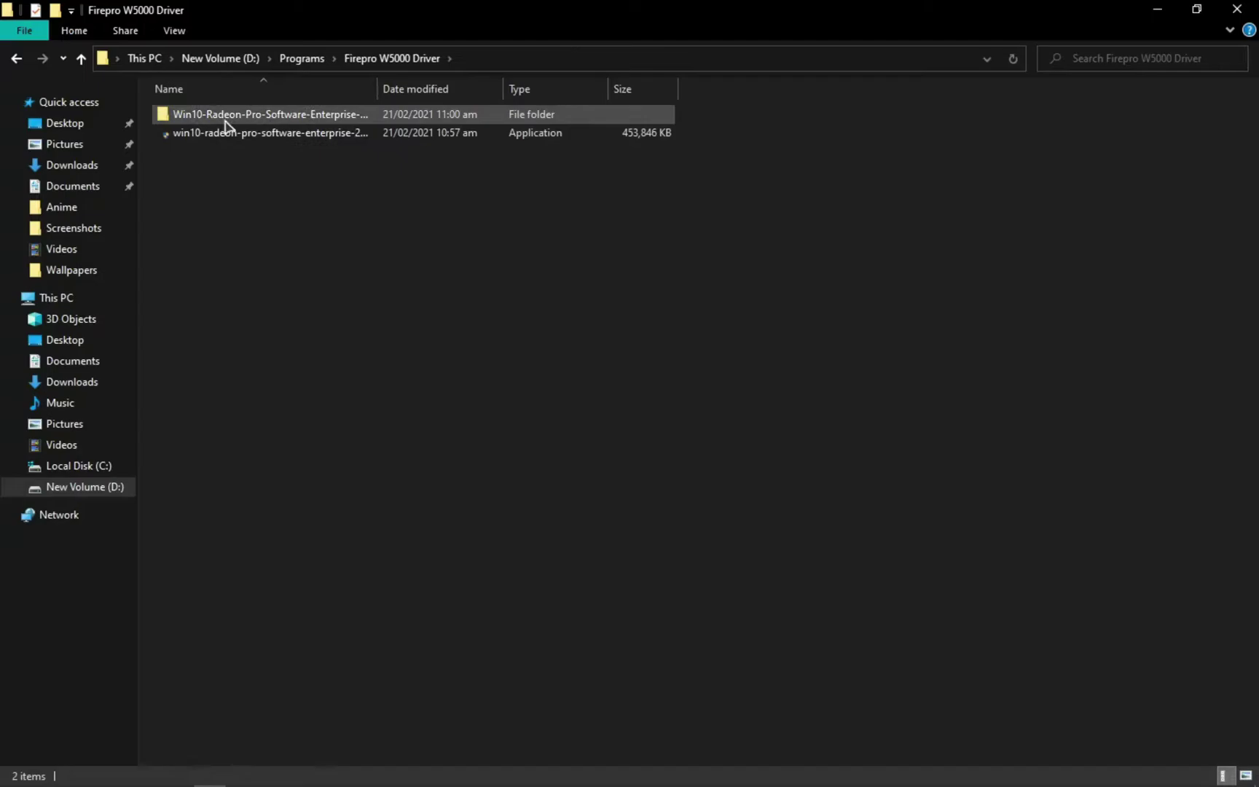
Select the win10-radeon-pro-software-enterprise installer application.
click(219, 135)
click(419, 205)
drag(986, 182, 142, 142)
click(270, 149)
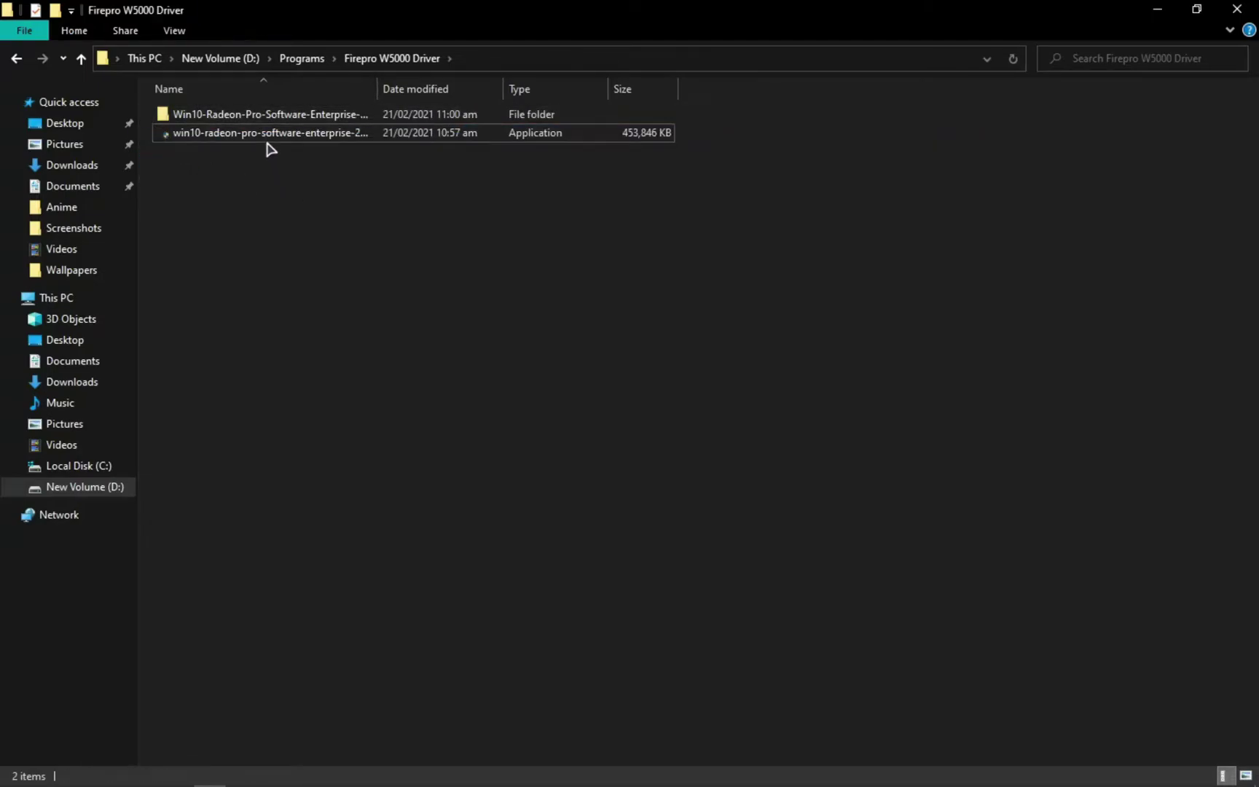
click(267, 139)
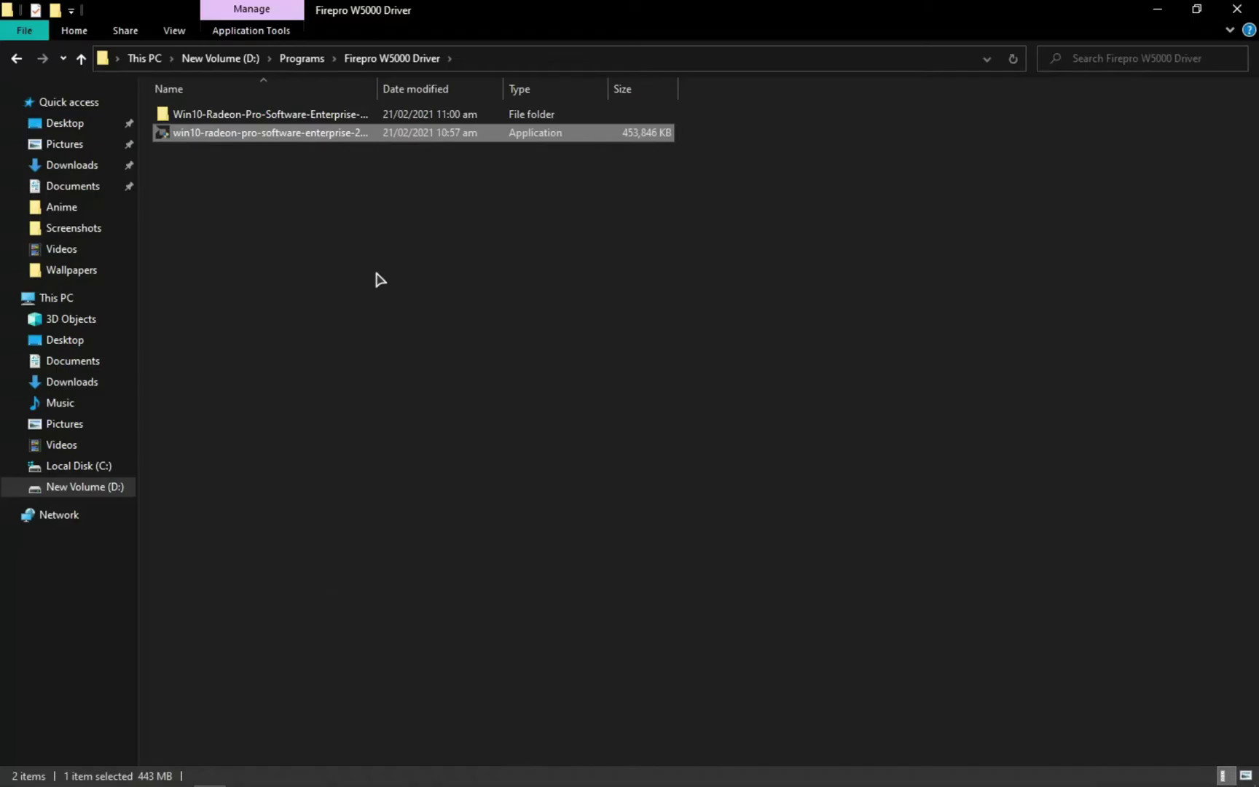
Run the Radeon installer and read its destination folder C:\AMD\Win10-Radeon-Pro-Software-Enterprise-20.Q4-Nov10.
key(Return)
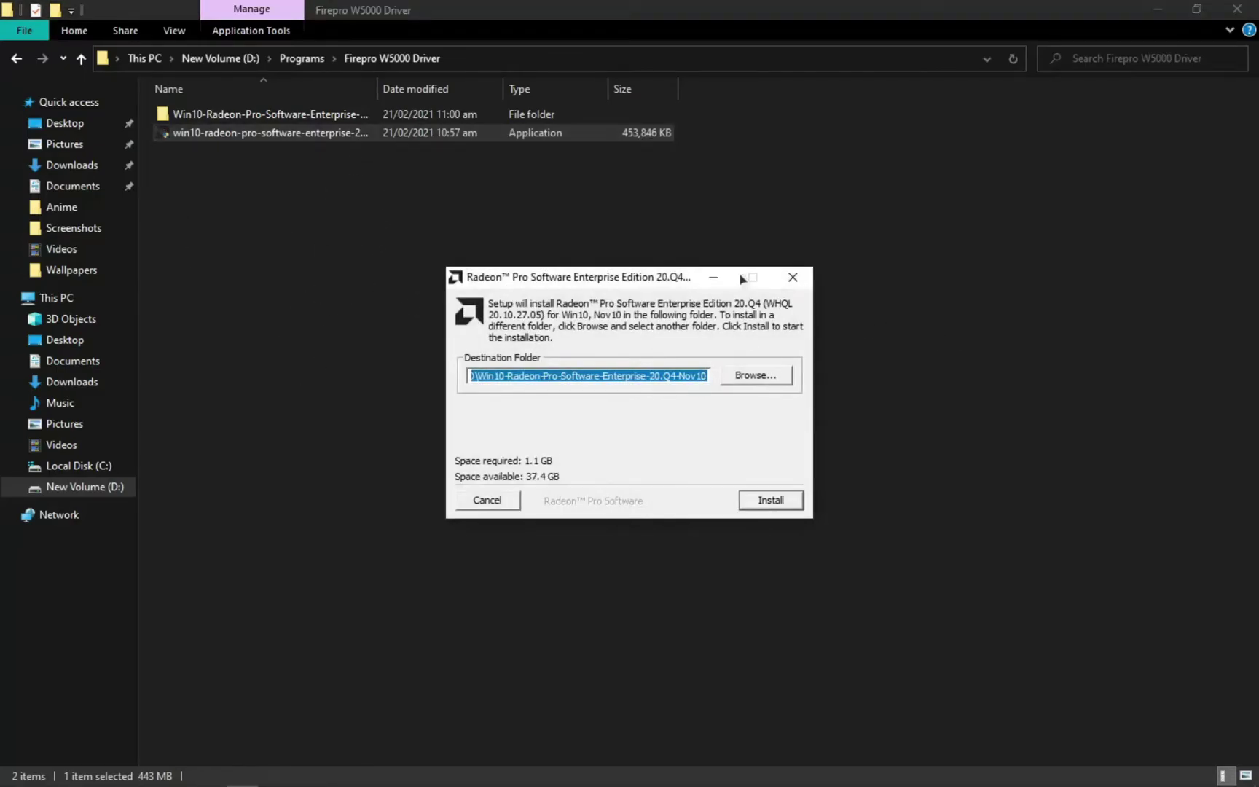
drag(647, 285, 660, 250)
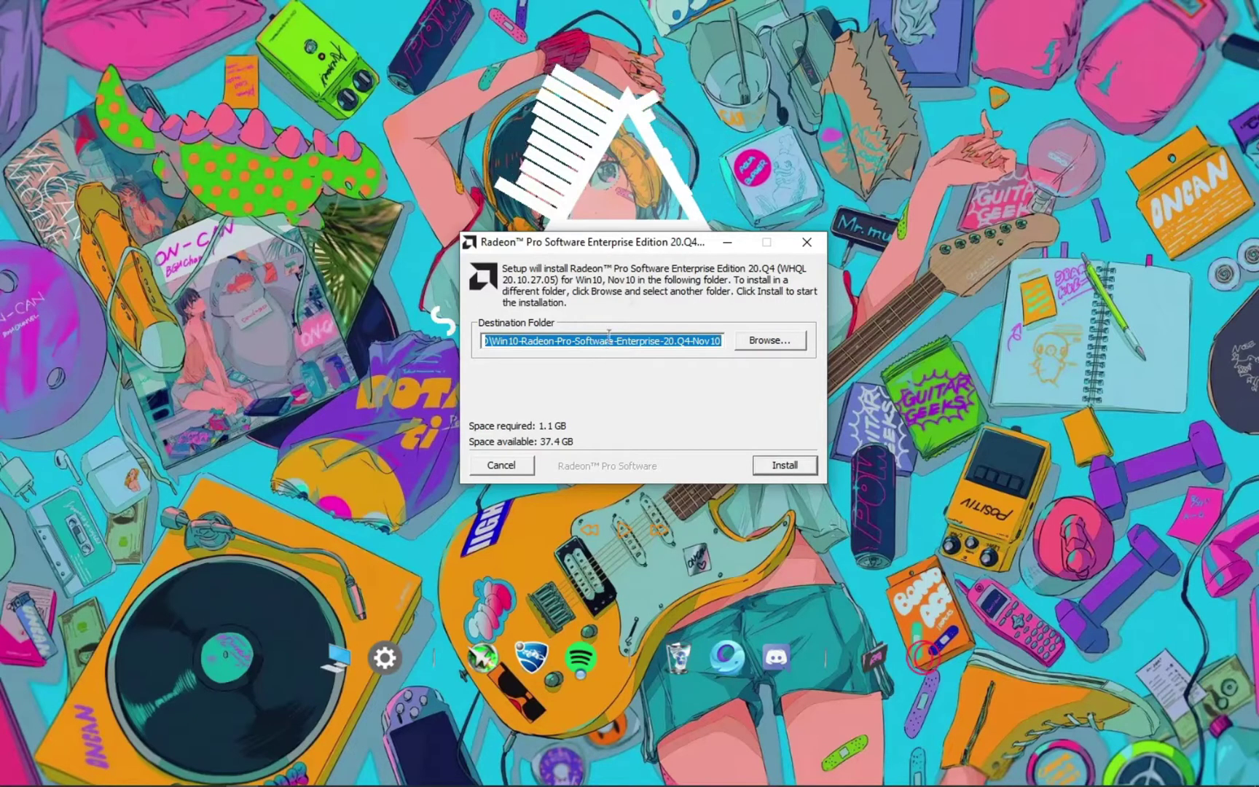
drag(641, 341, 420, 369)
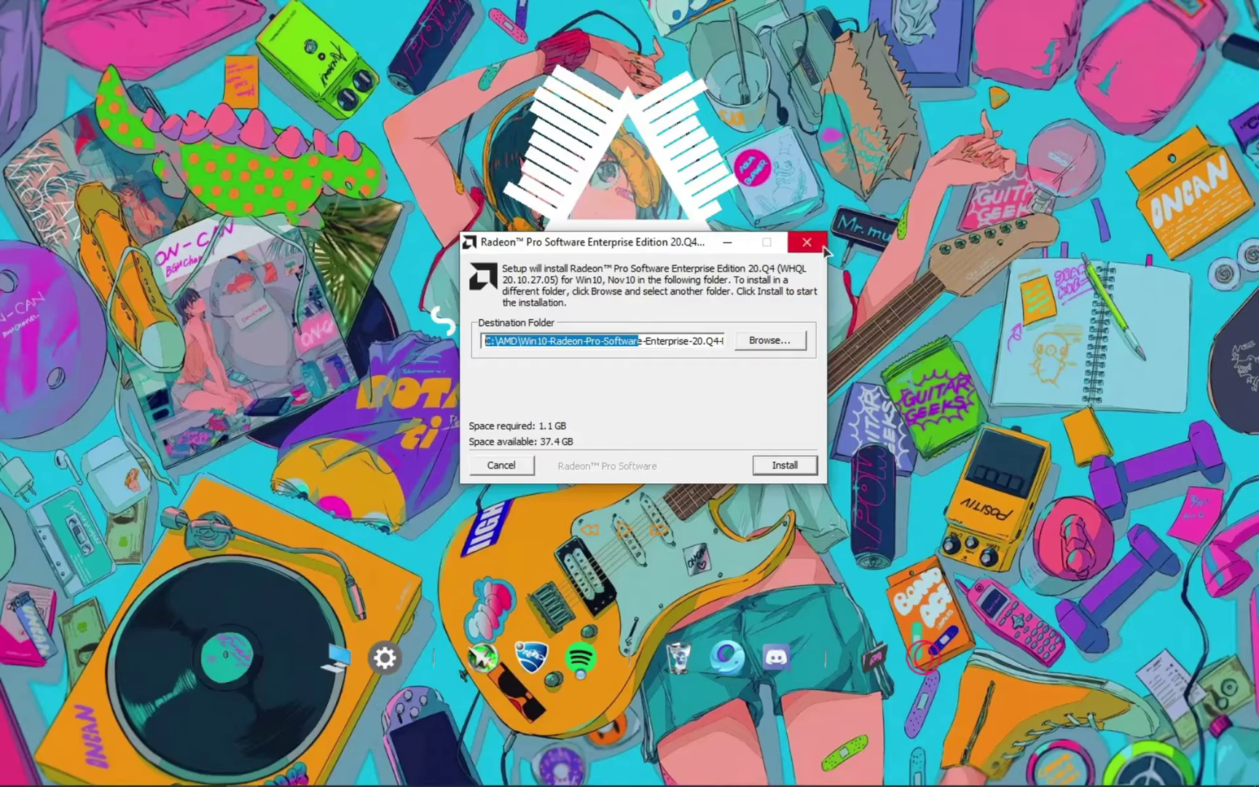
In File Explorer, open the extracted Win10-Radeon-Pro-Software-Enterprise-20.Q4-Nov10 folder, go back, and reselect the installer.
mouse_move(64, 774)
click(209, 773)
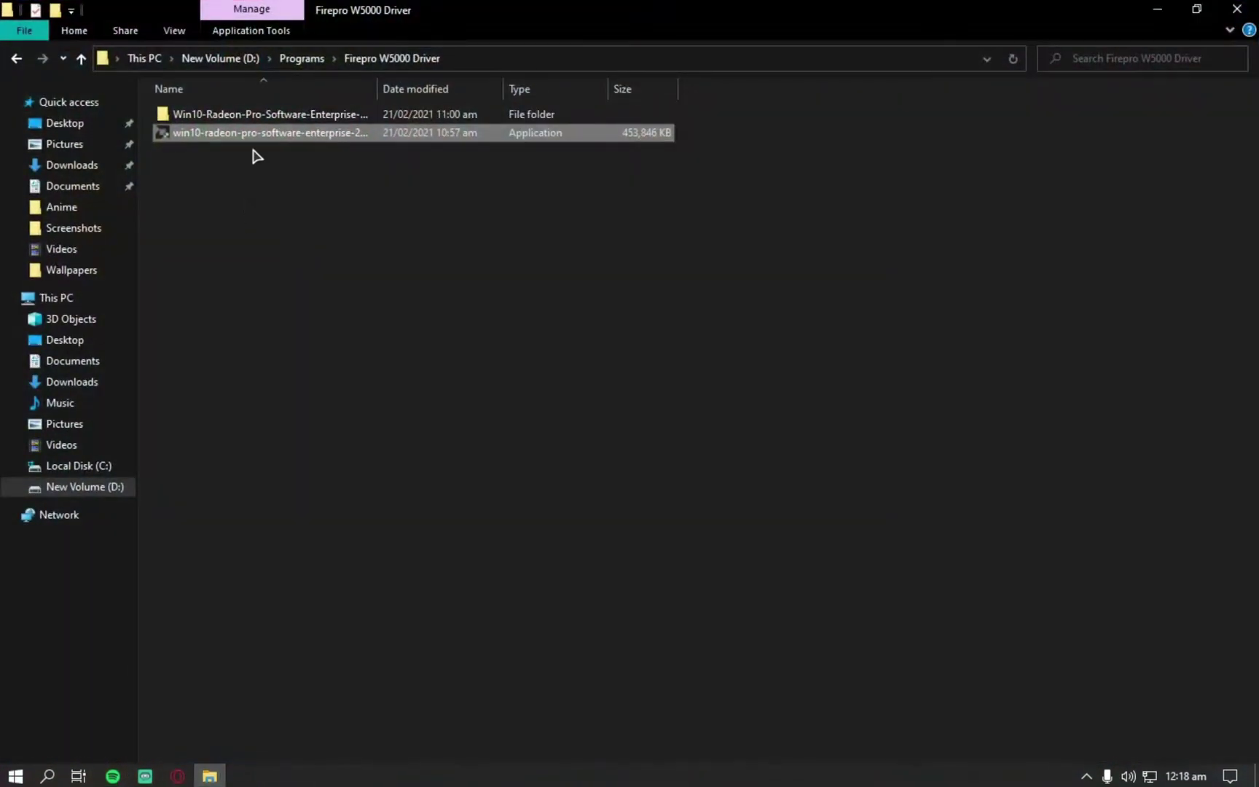
double_click(280, 116)
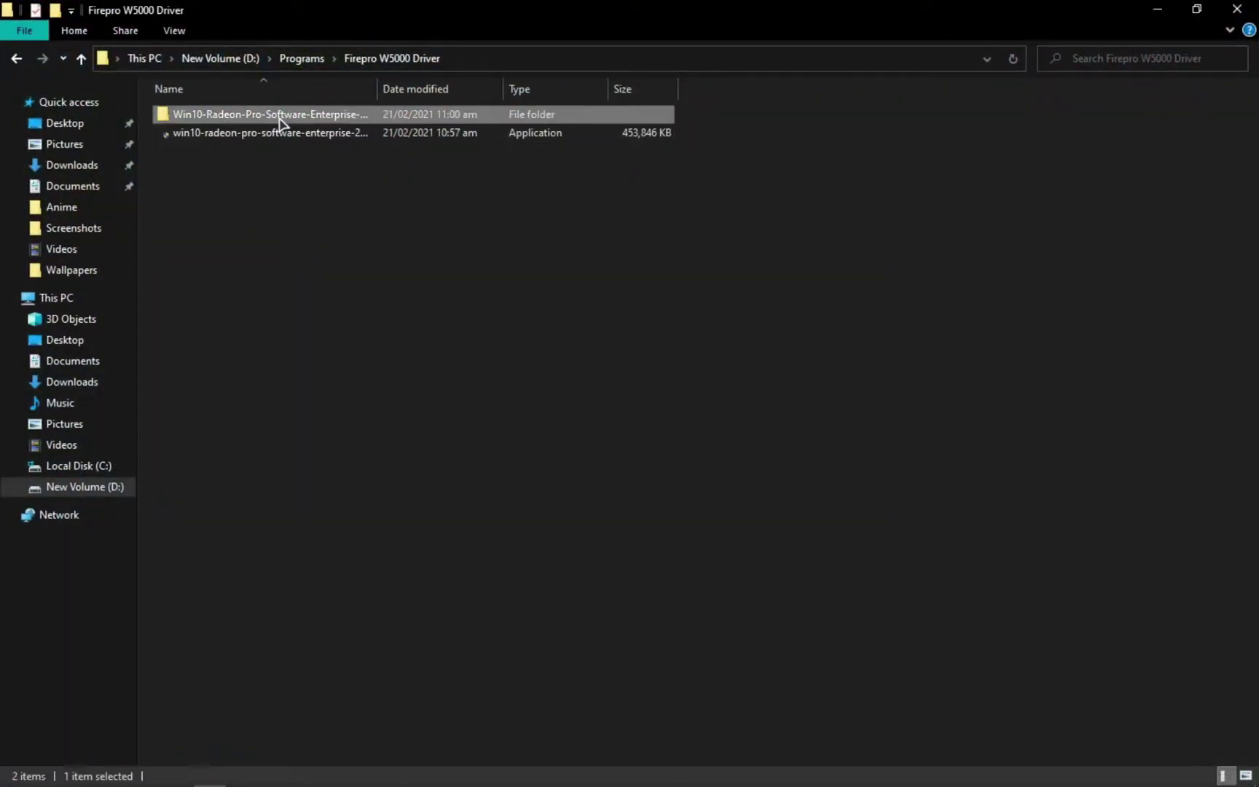
click(16, 59)
mouse_move(340, 141)
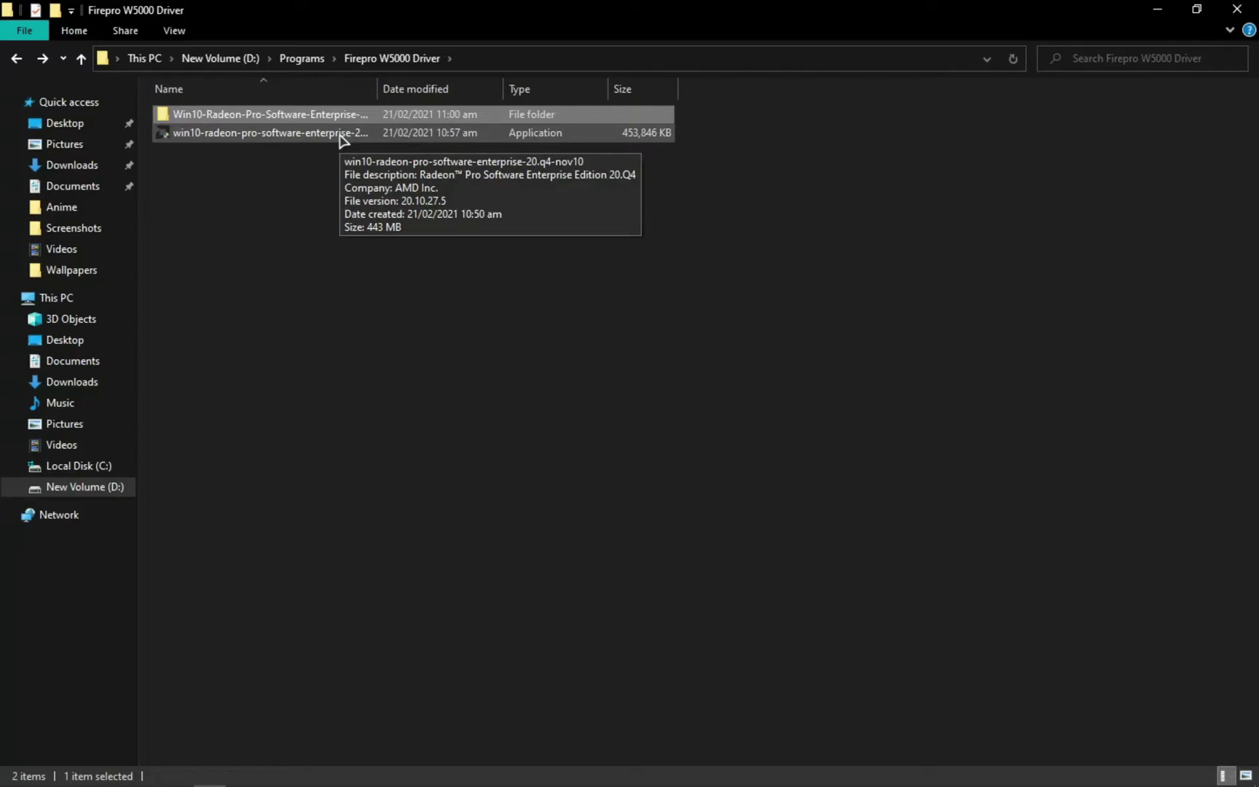
click(331, 217)
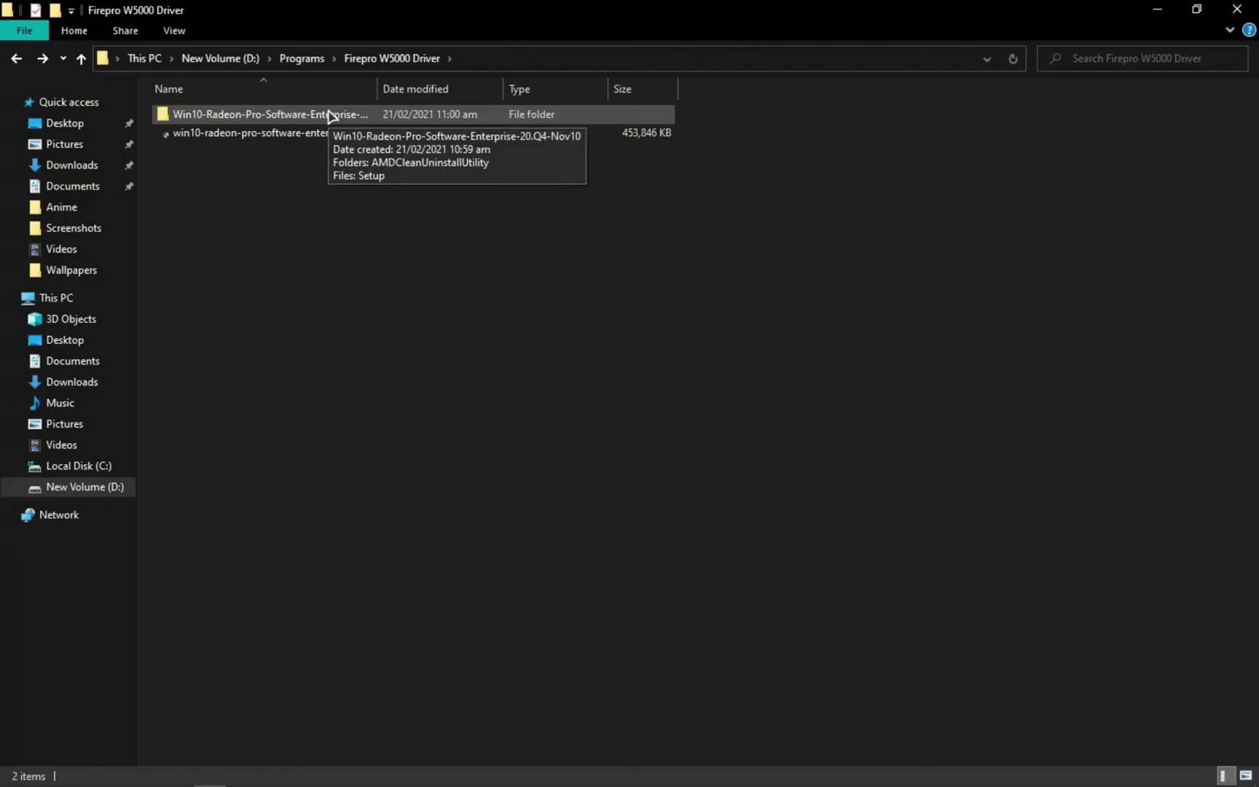
click(242, 131)
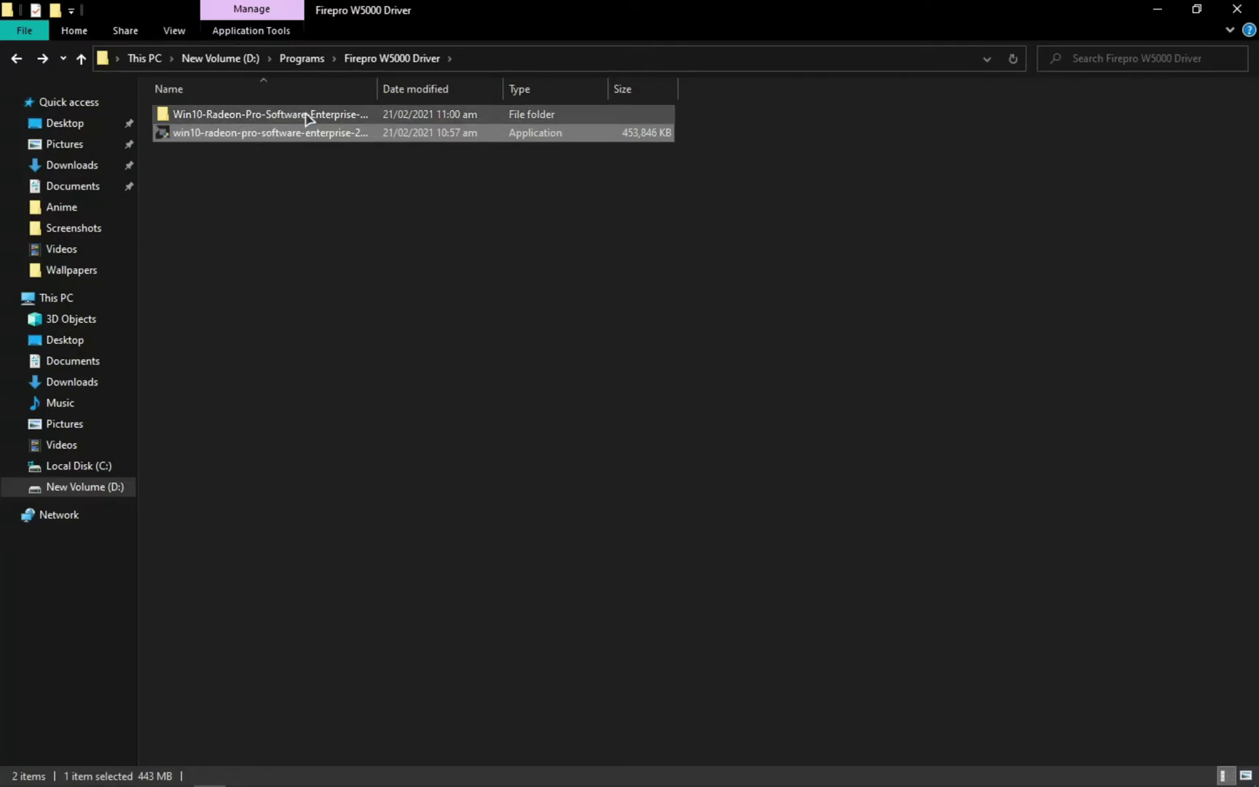
Close both running Radeon installer windows and return Explorer to the Firepro W5000 Driver folder.
double_click(262, 119)
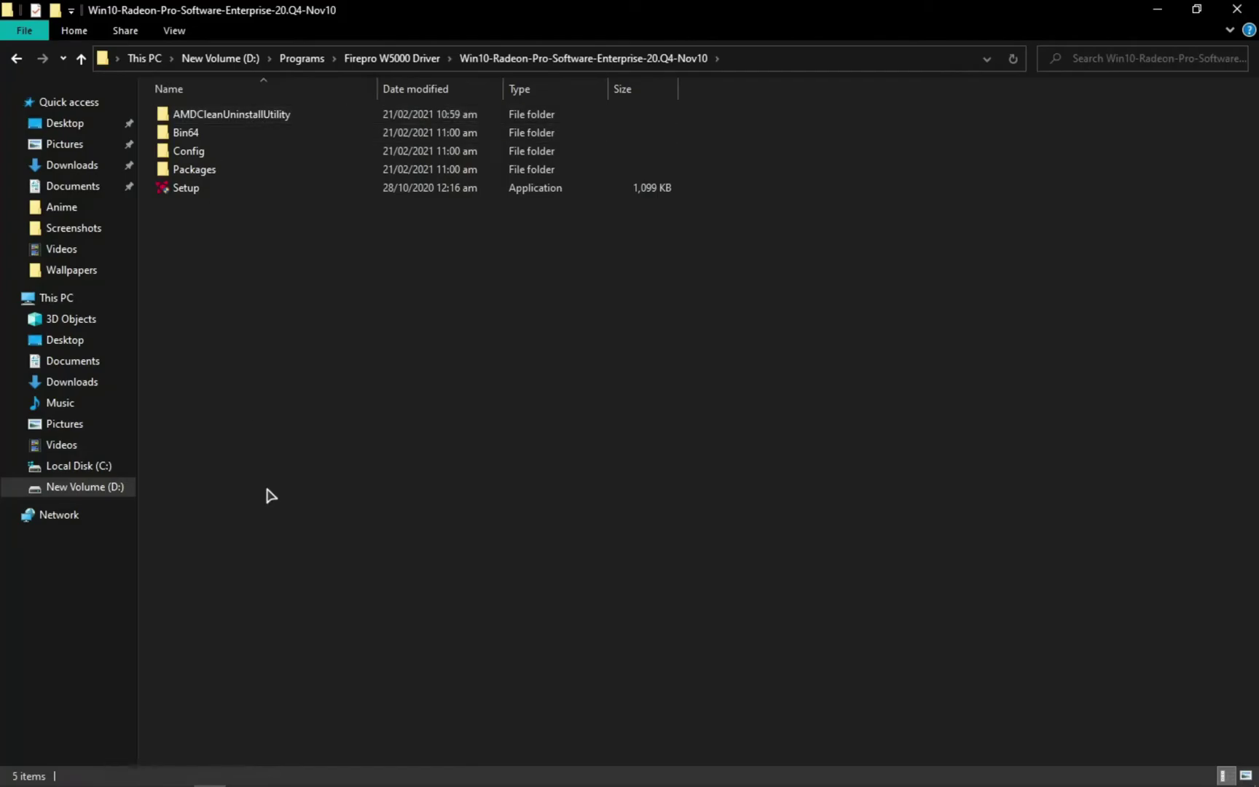
click(244, 780)
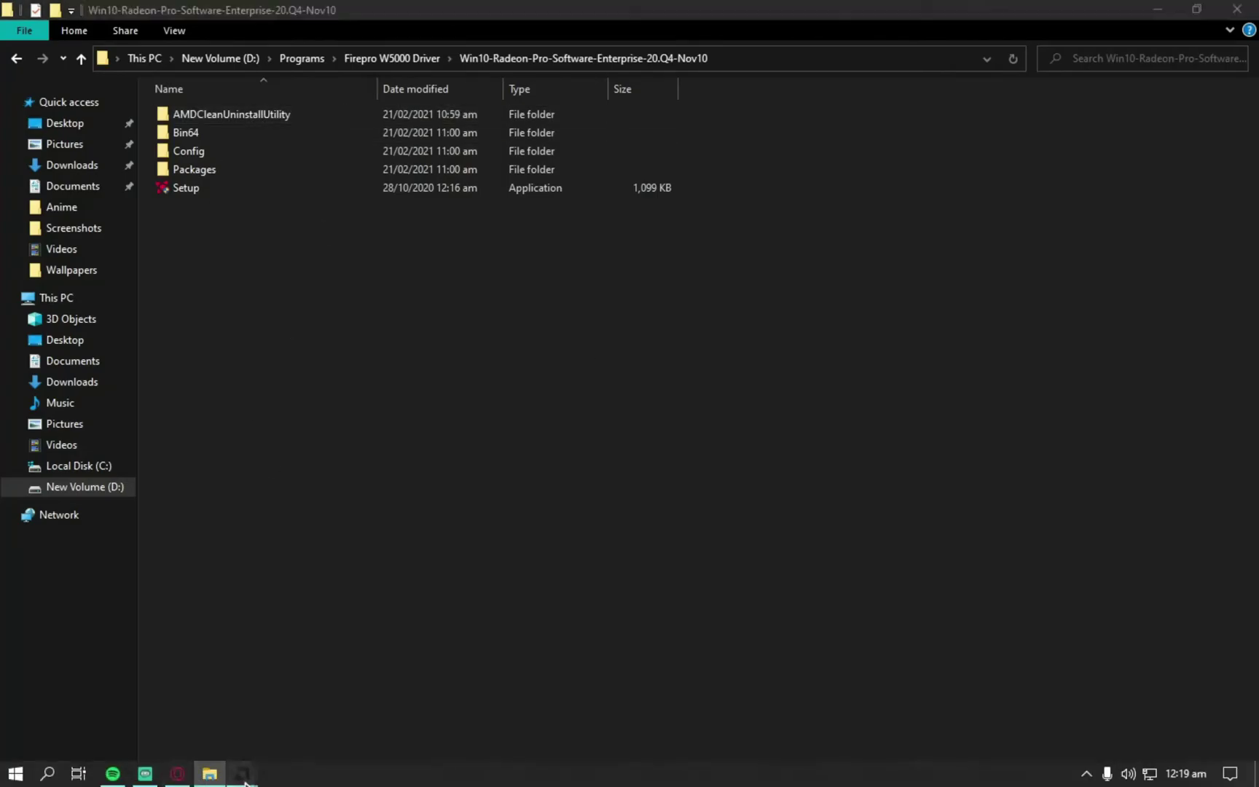
click(416, 631)
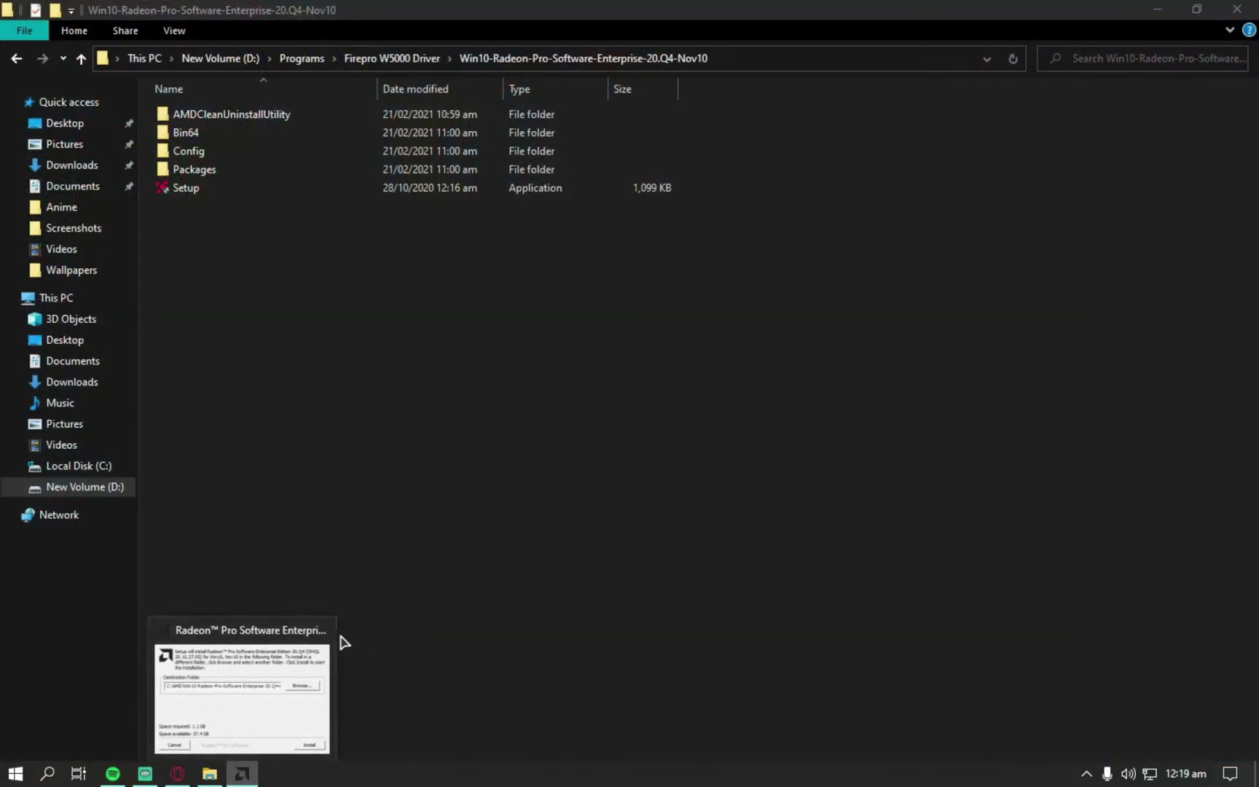
click(323, 631)
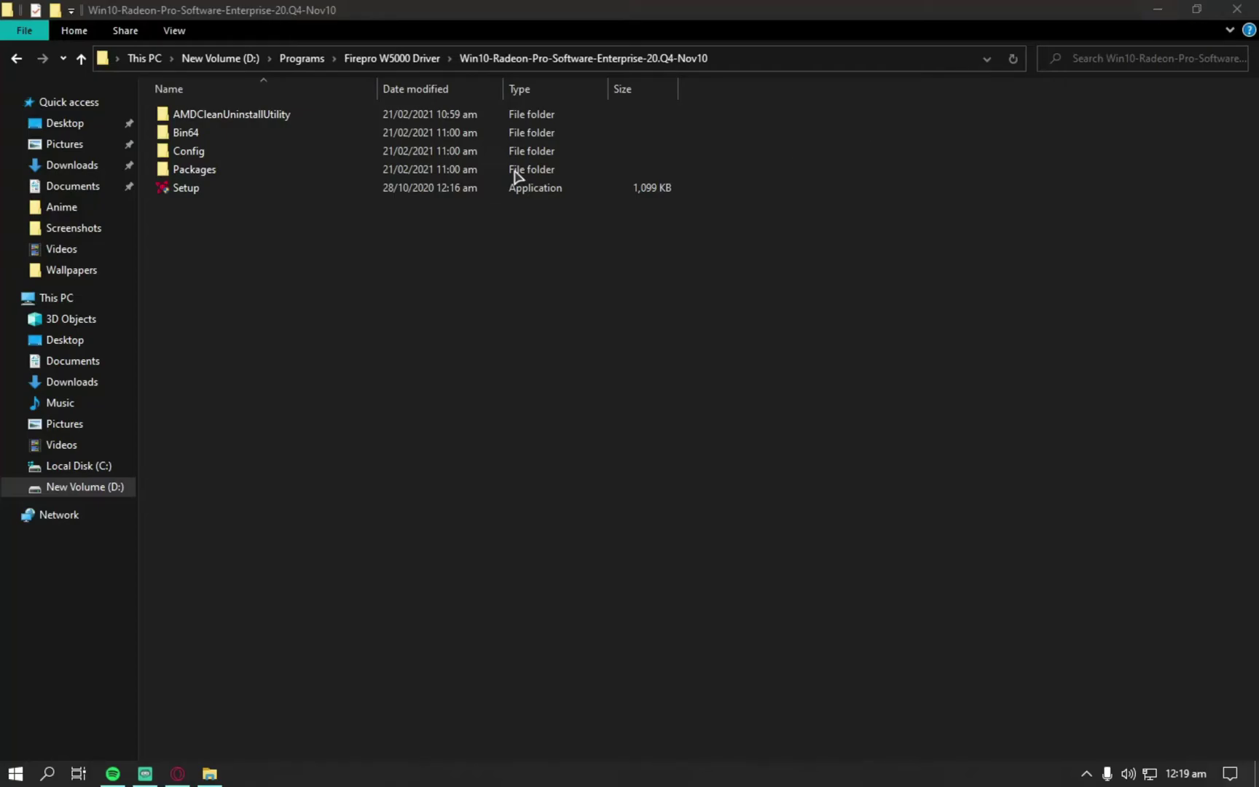
click(391, 450)
click(22, 60)
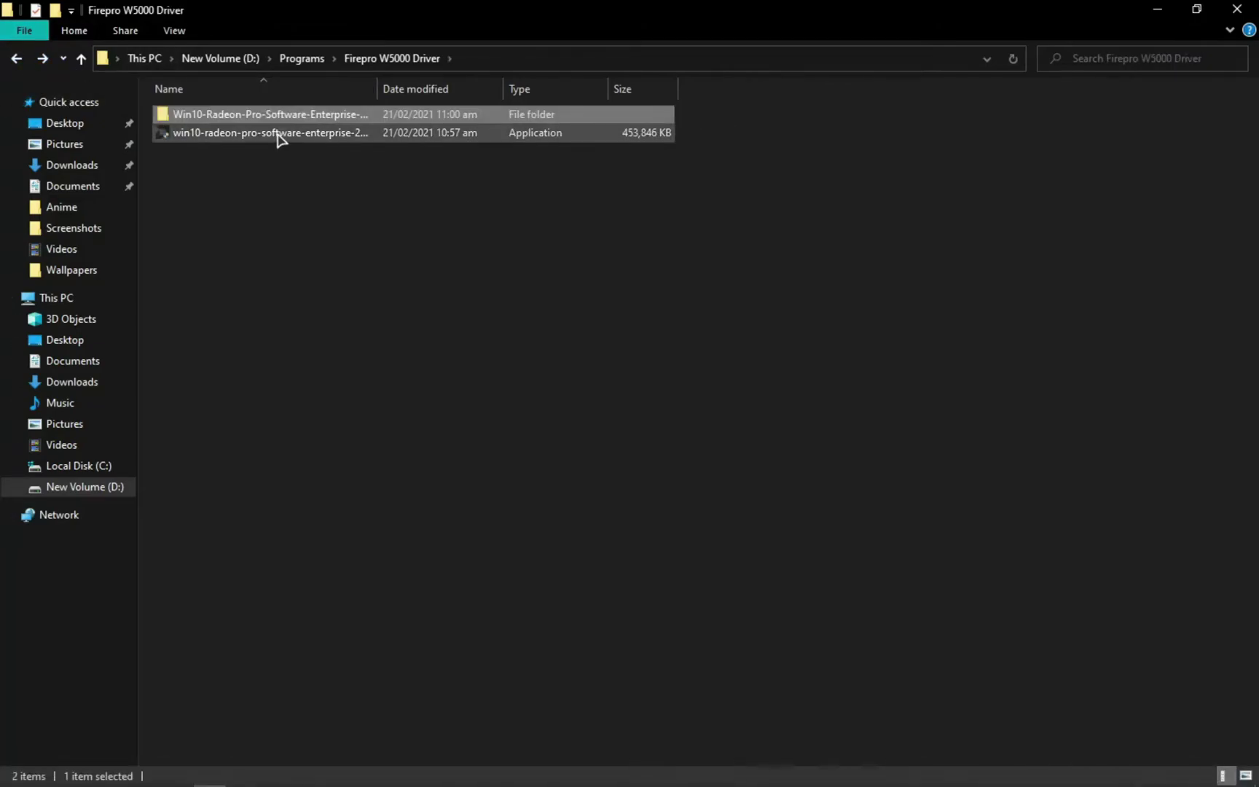
Minimize Explorer and launch Device Manager by searching 'device' in Start.
click(1156, 10)
key(super)
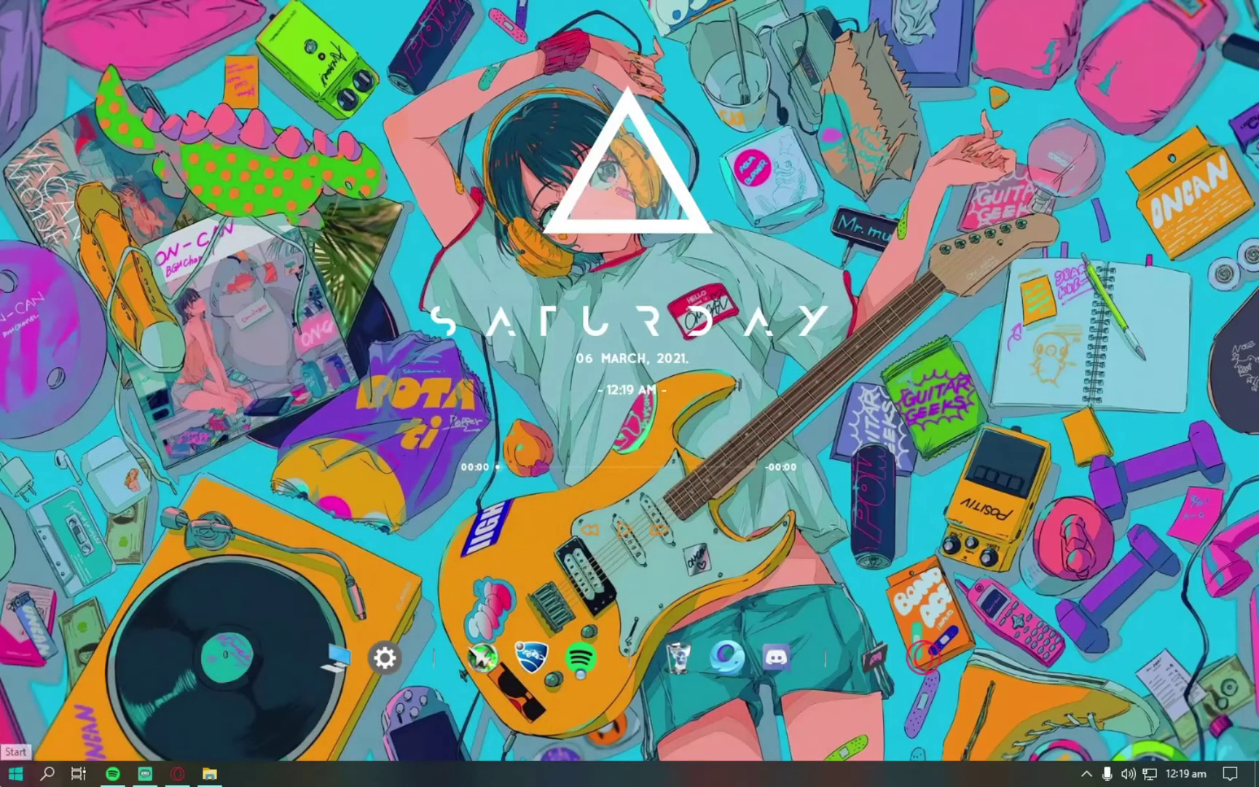
text(c)
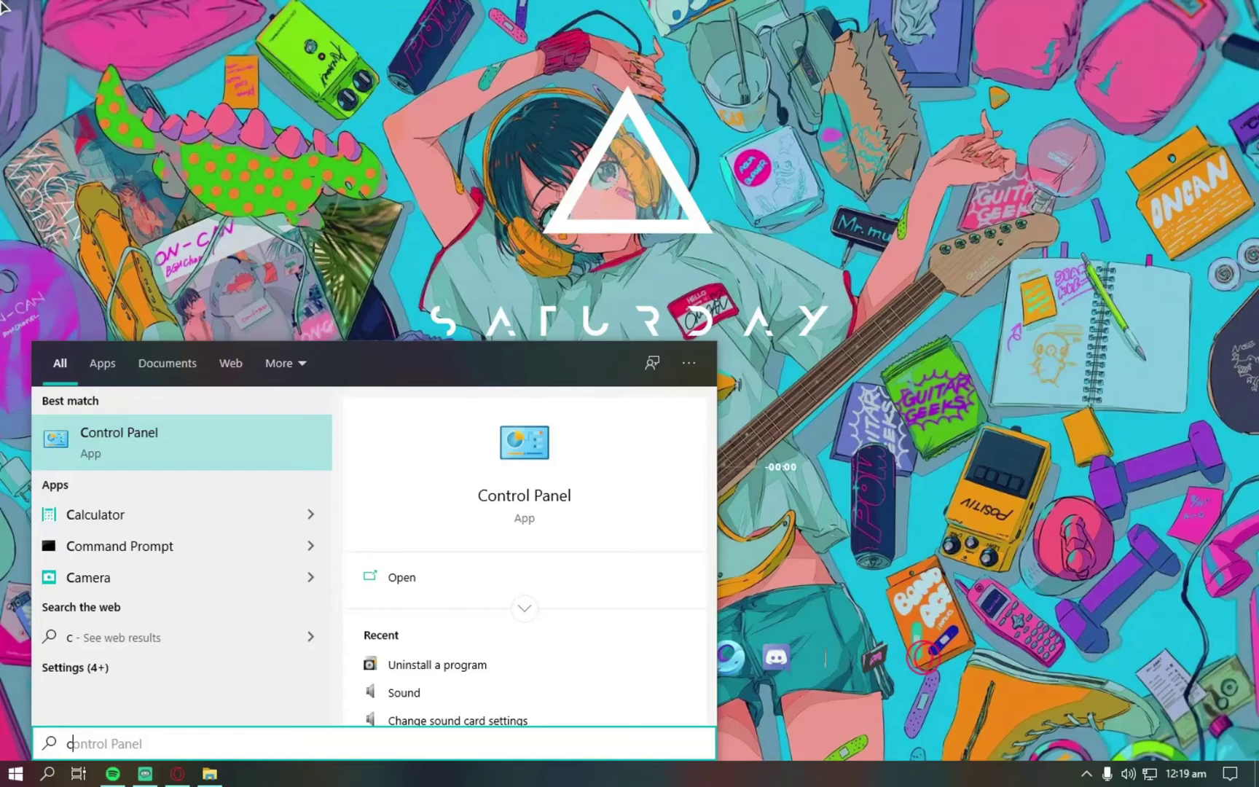
key(BackSpace)
text(device)
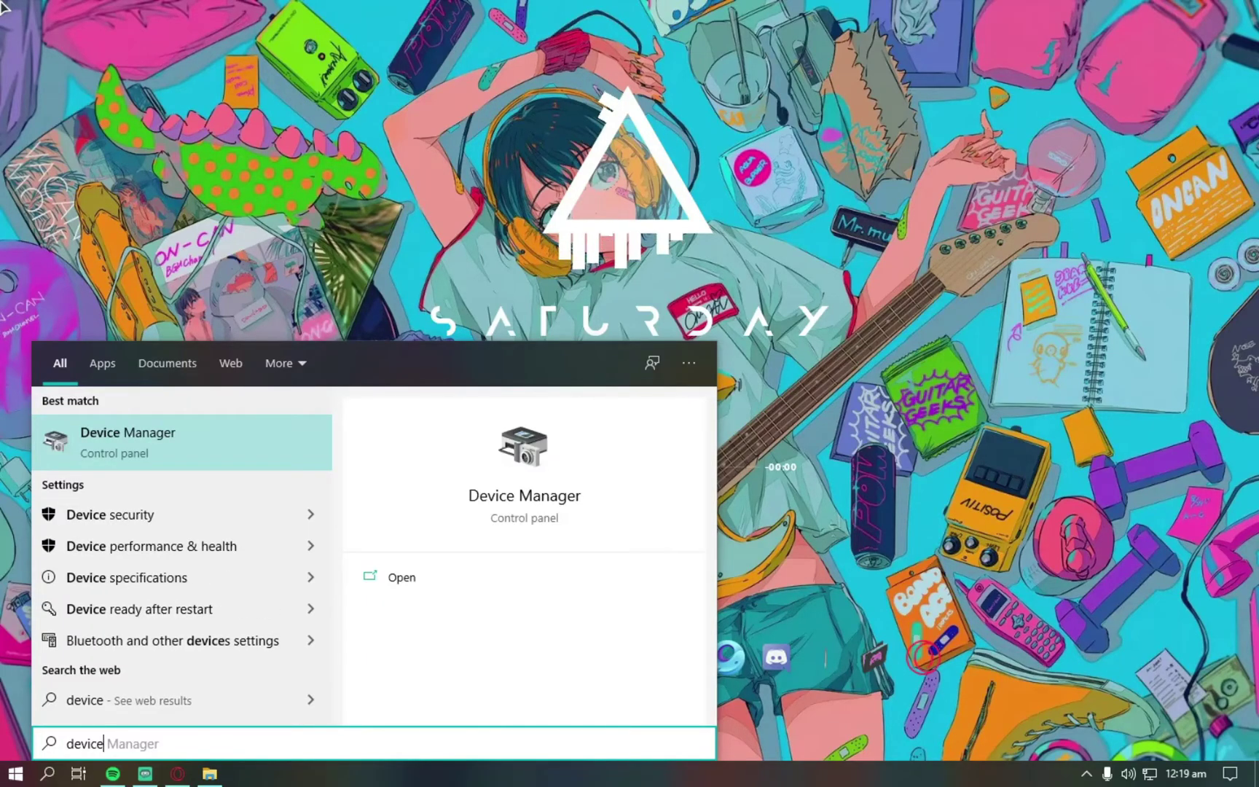
key(Return)
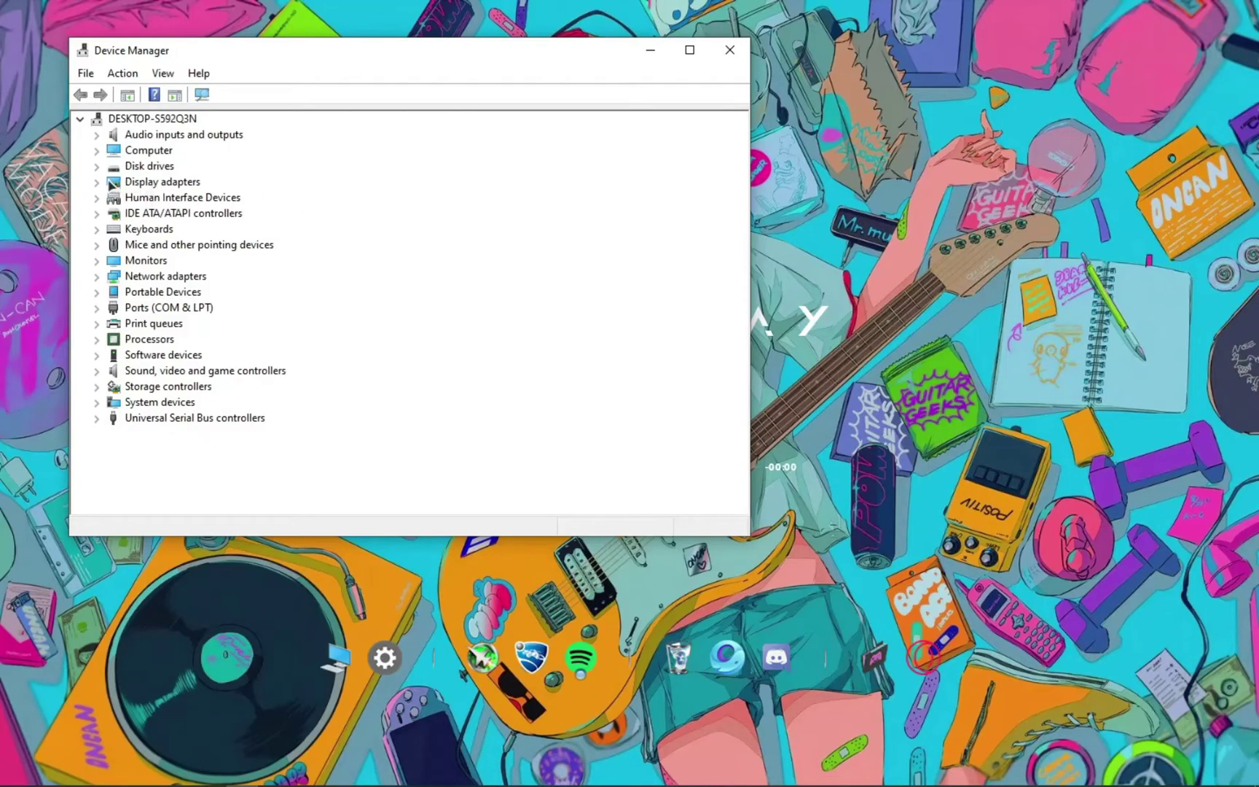
Under Display adapters, start Update driver for the AMD FirePro W5000.
click(98, 183)
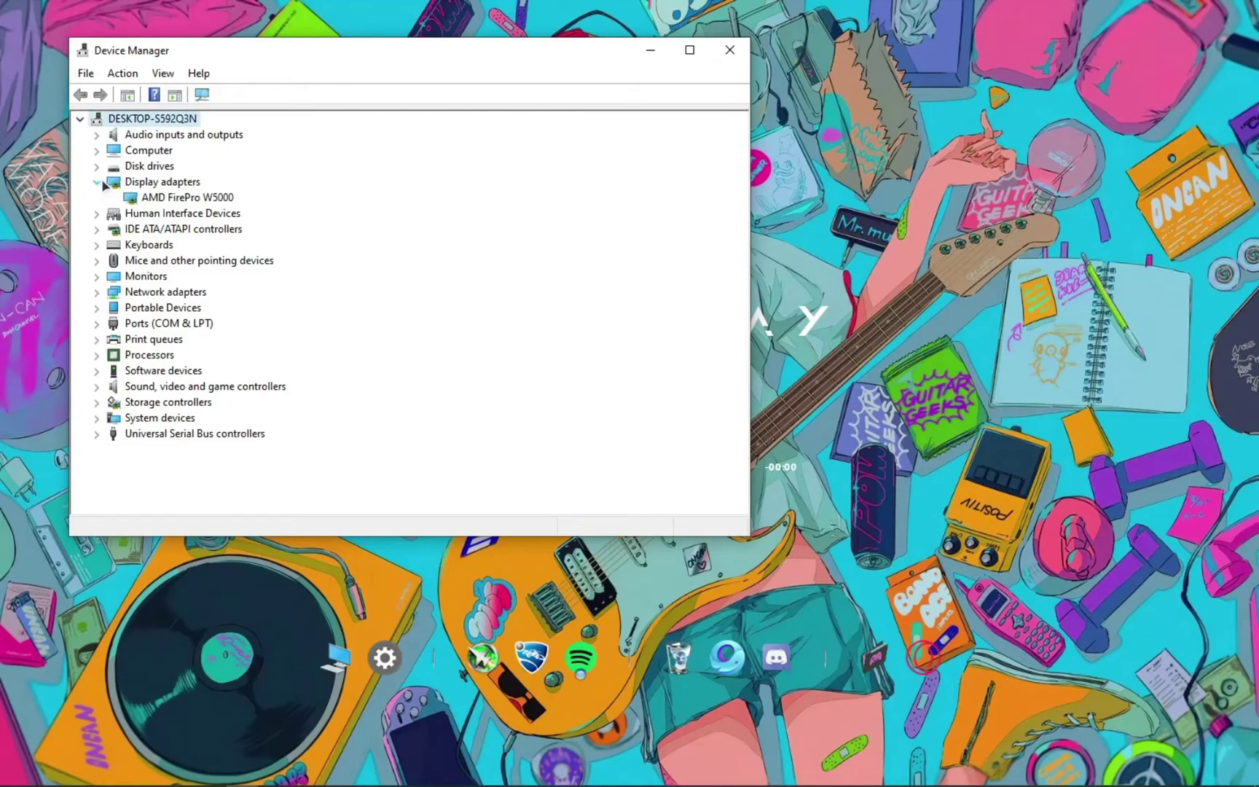
click(159, 198)
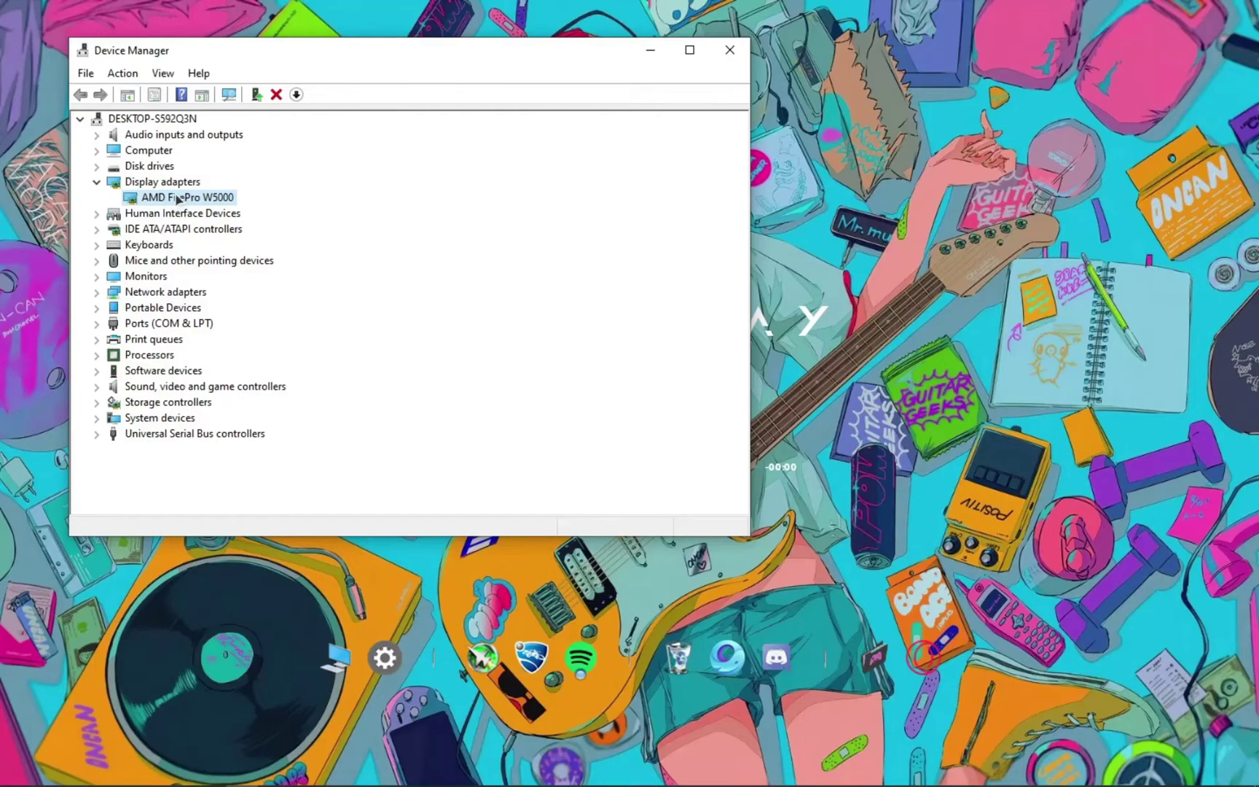
right_click(177, 199)
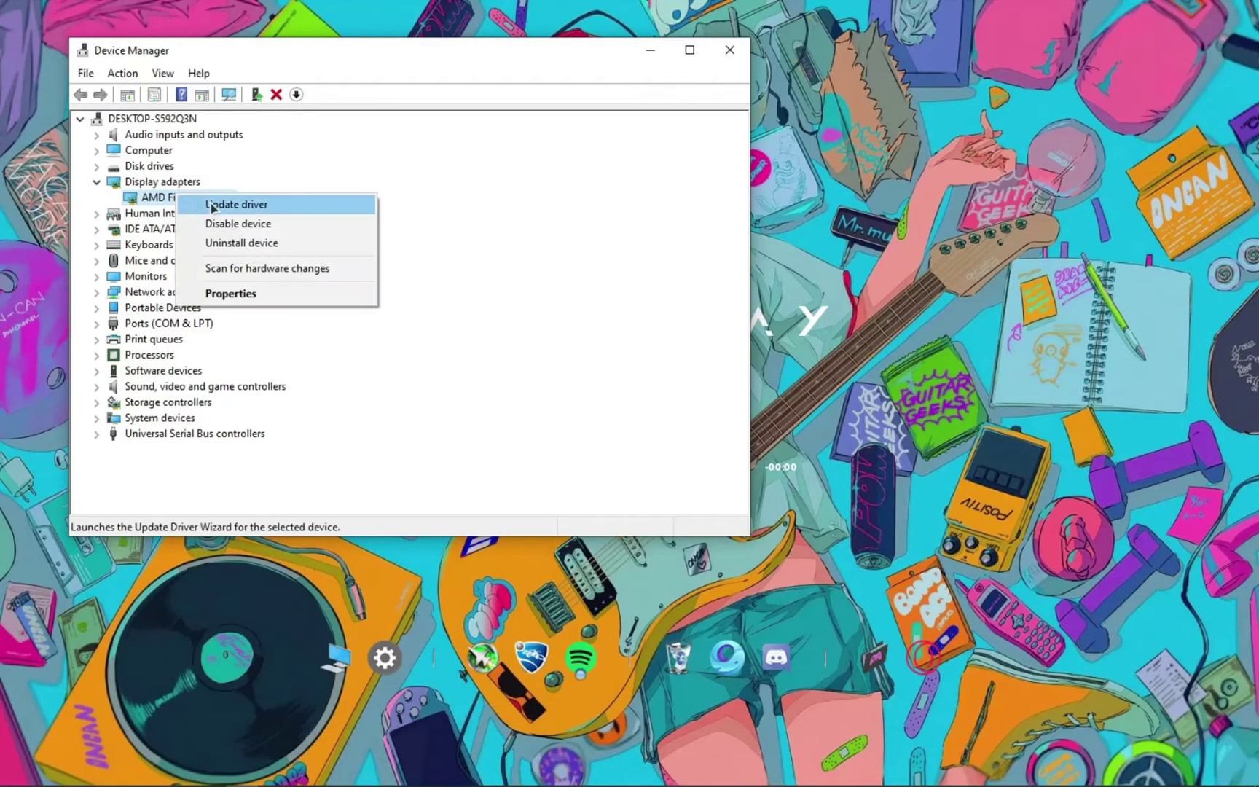
click(212, 210)
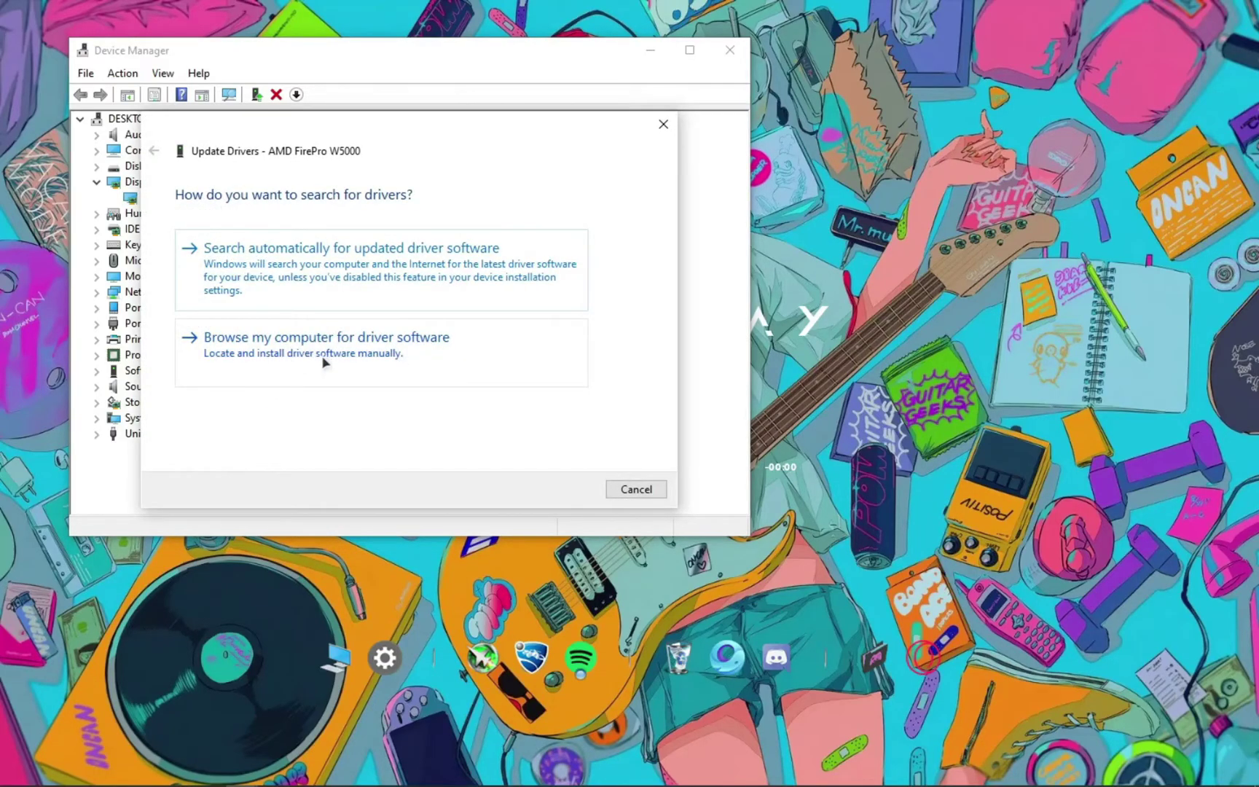
Browse for drivers in D:\Programs\Firepro W5000 Driver\Win10-Radeon-Pro-Software-Enterprise-20.Q4-Nov10.
click(354, 355)
click(550, 267)
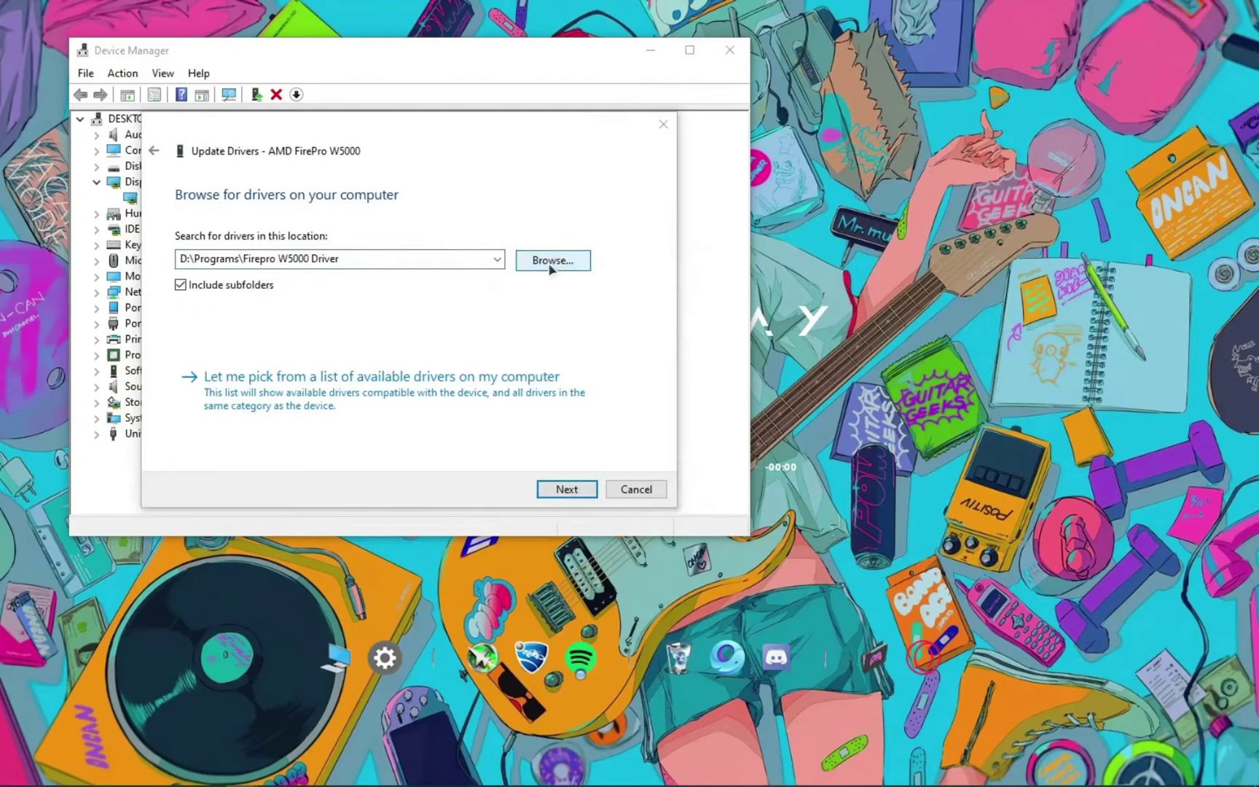
mouse_move(744, 371)
mouse_down()
mouse_move(748, 437)
mouse_move(749, 383)
mouse_up()
click(558, 380)
click(652, 372)
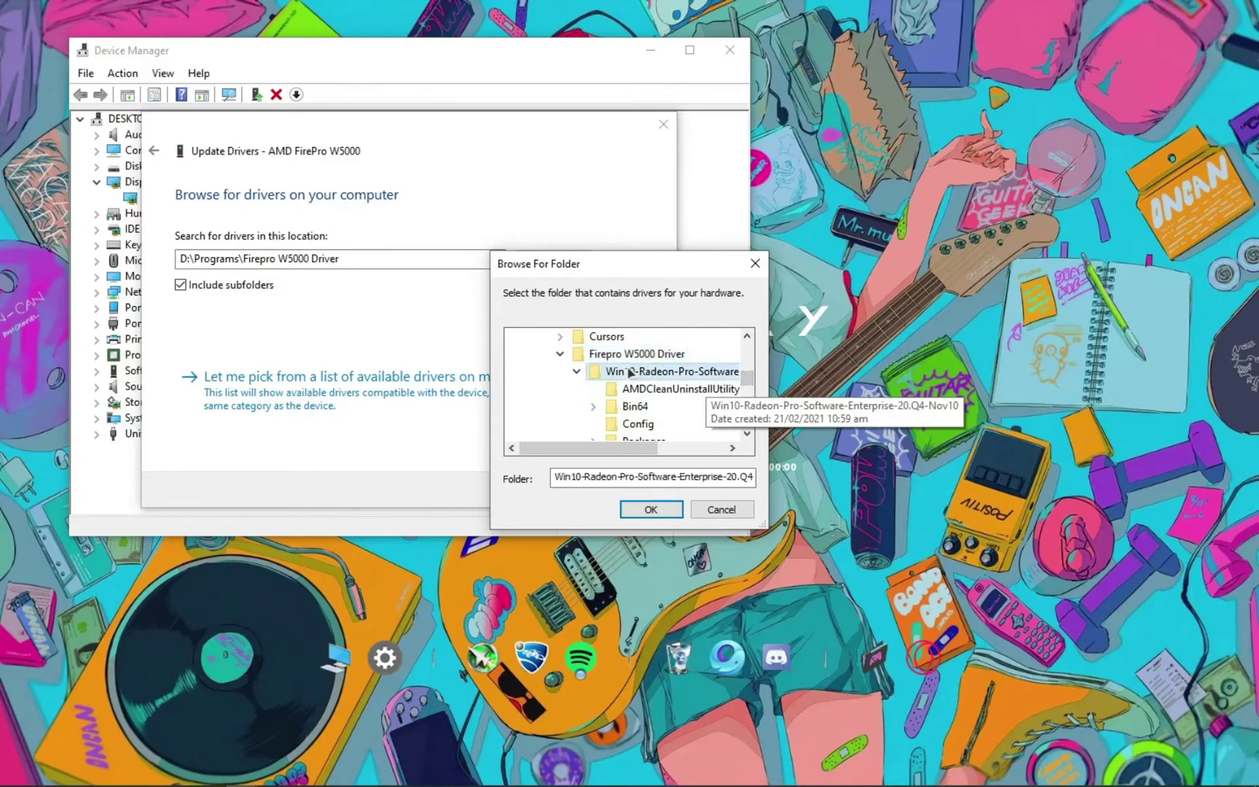
click(643, 505)
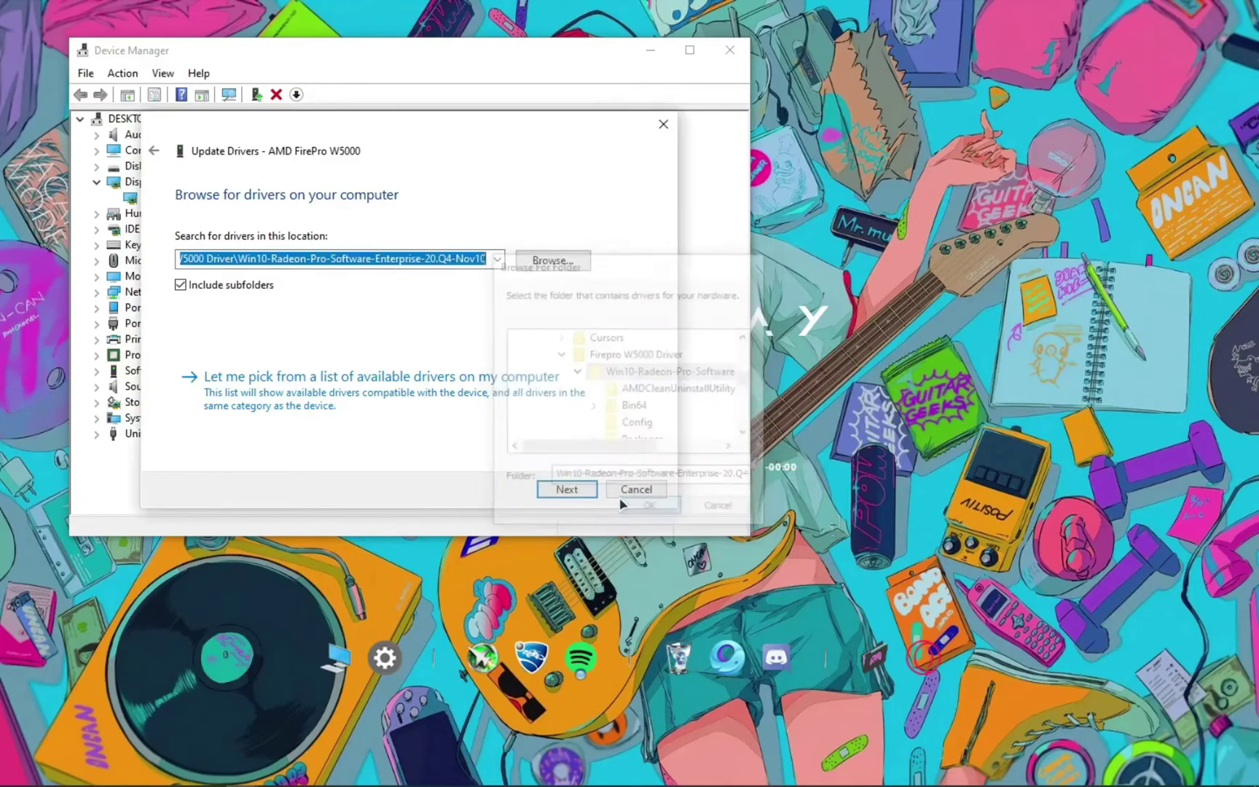
Search the Win10-Radeon-Pro-Software-Enterprise-20.Q4-Nov10 folder for FirePro W5000 drivers.
click(567, 489)
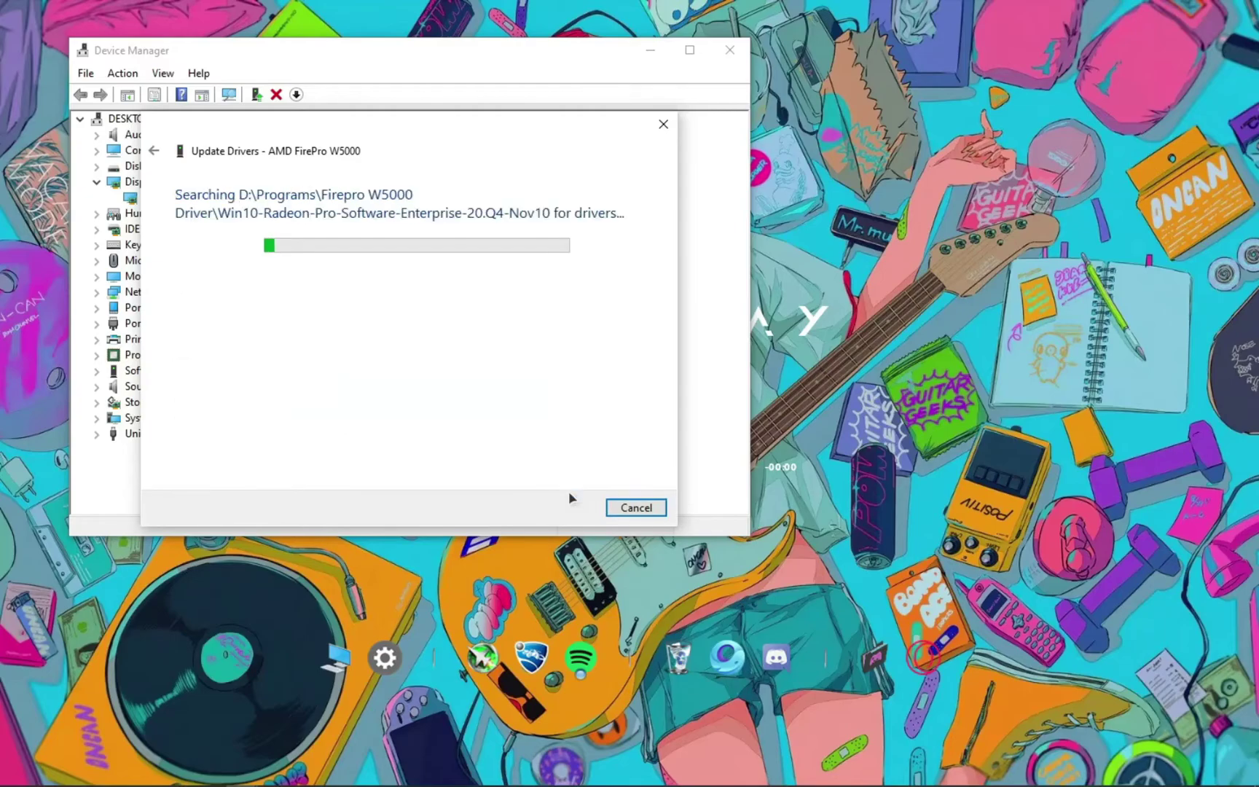